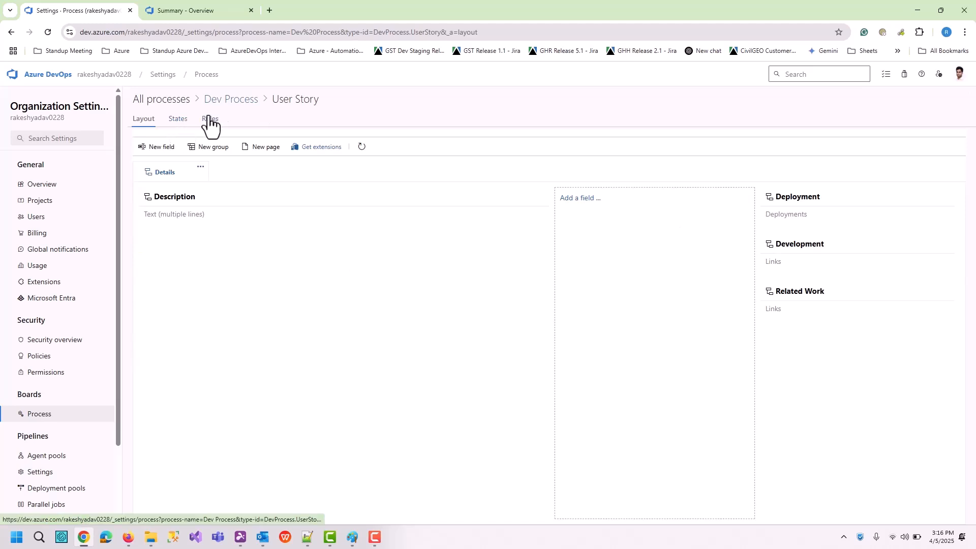
Open the Epic work item type of Dev Process and start a new custom rule for it
{"action": "left_click", "coordinate": [232, 99]}
{"action": "left_click", "coordinate": [158, 213]}
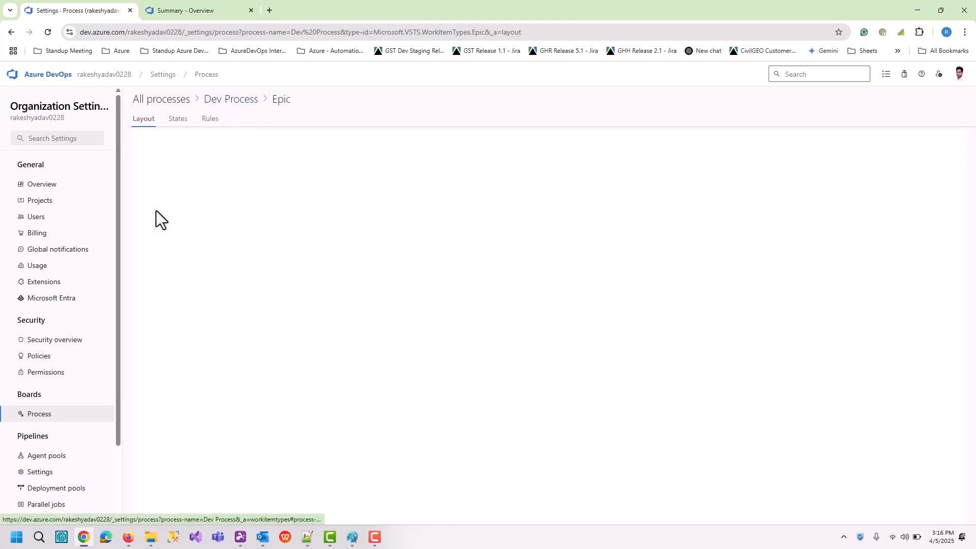
{"action": "left_click", "coordinate": [178, 119]}
{"action": "left_click", "coordinate": [209, 122]}
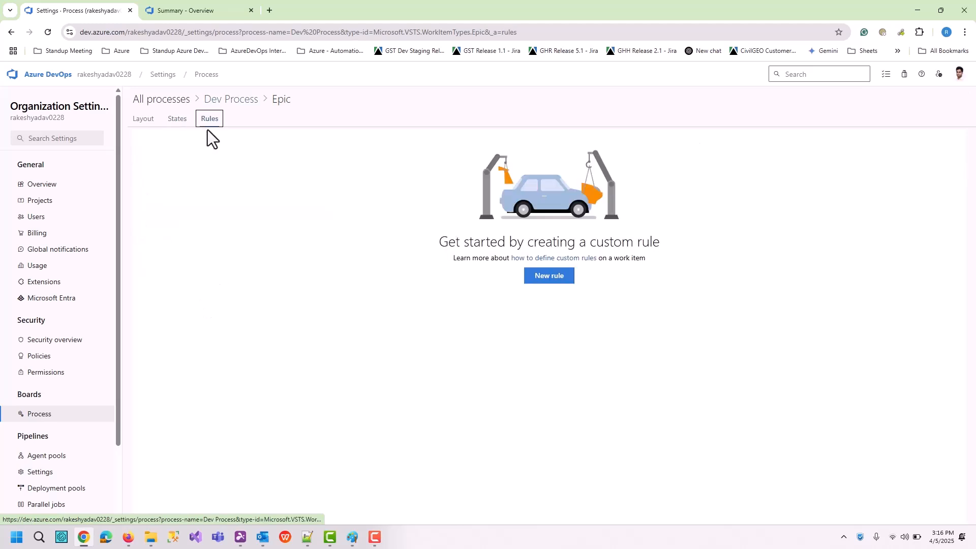
{"action": "left_click", "coordinate": [539, 277]}
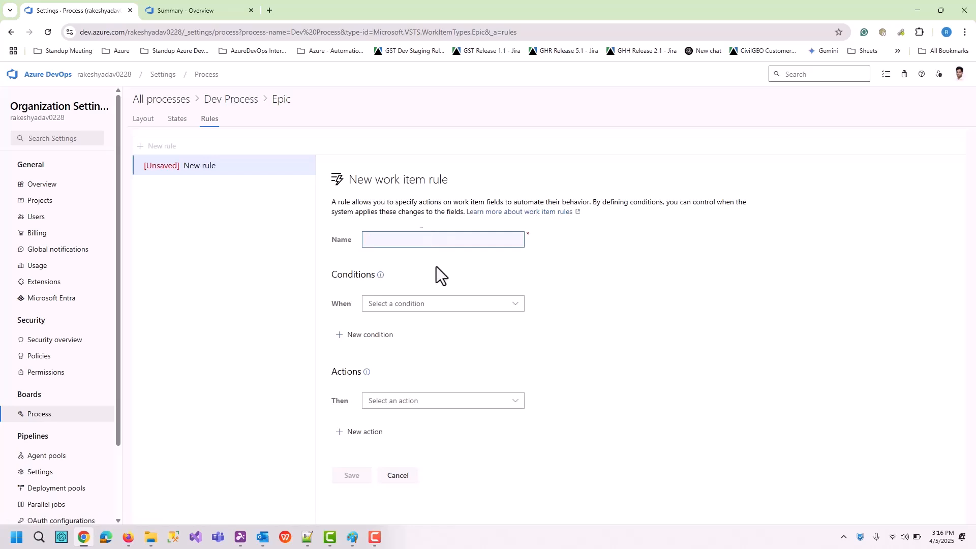
{"action": "mouse_move", "coordinate": [352, 537]}
{"action": "left_click", "coordinate": [390, 494]}
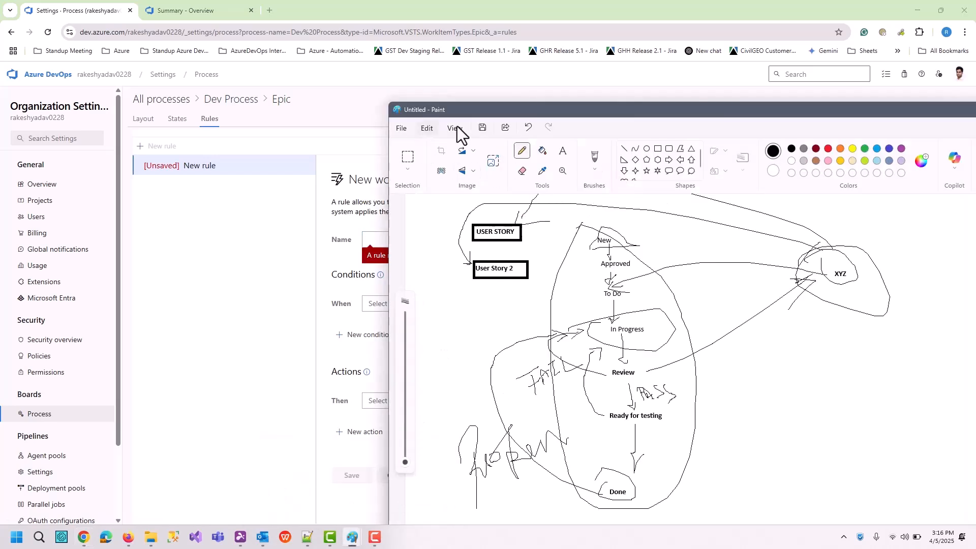
{"action": "mouse_move", "coordinate": [571, 111]}
{"action": "left_mouse_down"}
{"action": "mouse_move", "coordinate": [221, 88]}
{"action": "mouse_move", "coordinate": [206, 101]}
{"action": "left_mouse_up"}
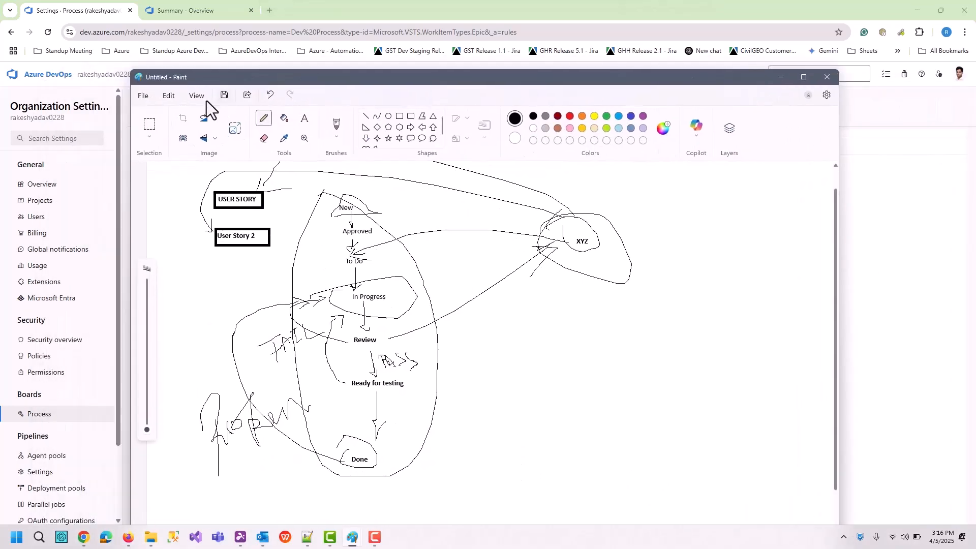
{"action": "left_click", "coordinate": [143, 96]}
{"action": "left_click", "coordinate": [782, 78]}
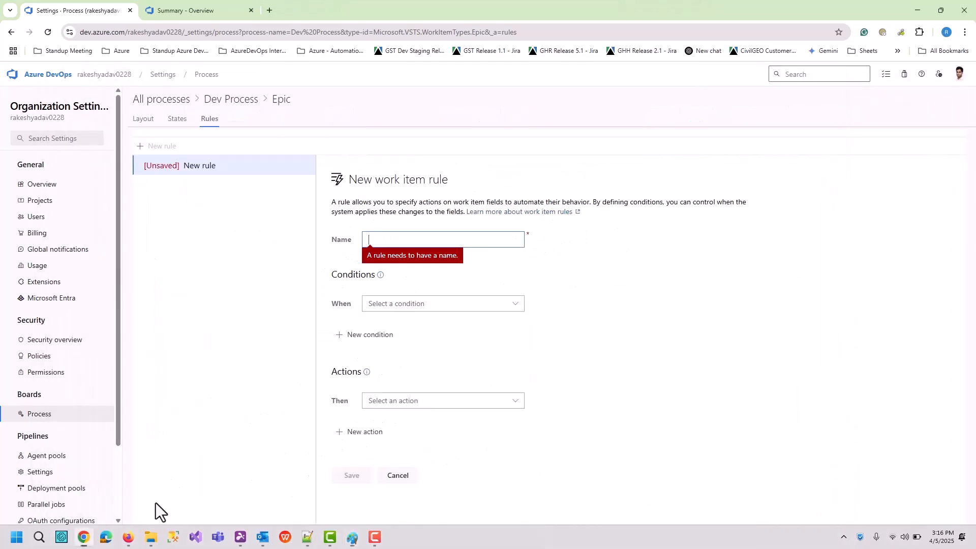
Open a new Paint window over the browser and enlarge its blank canvas to 892 × 646 px
{"action": "left_click", "coordinate": [15, 538]}
{"action": "type", "text": "pai"}
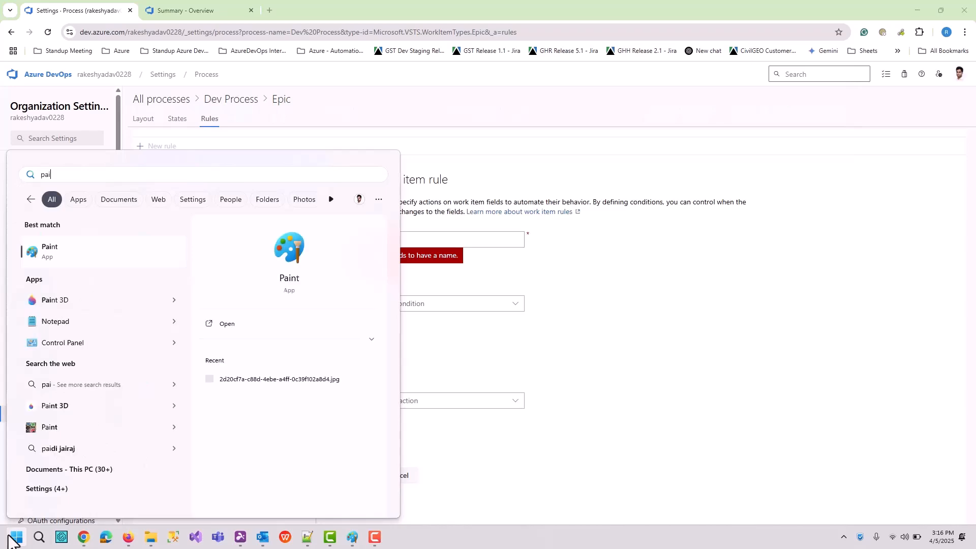
{"action": "left_click", "coordinate": [95, 248]}
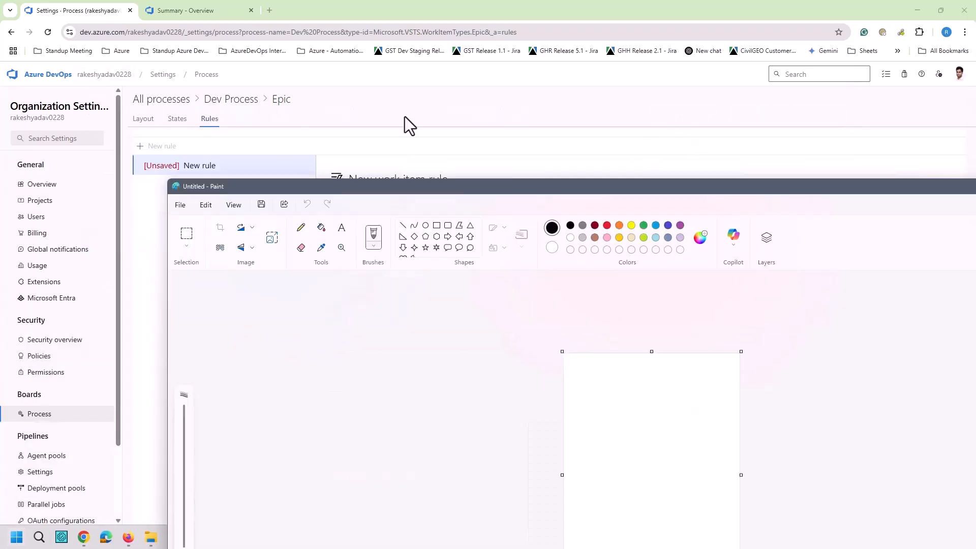
{"action": "left_click_drag", "start_coordinate": [211, 43], "coordinate": [671, 296]}
{"action": "left_click_drag", "start_coordinate": [761, 297], "coordinate": [420, 111]}
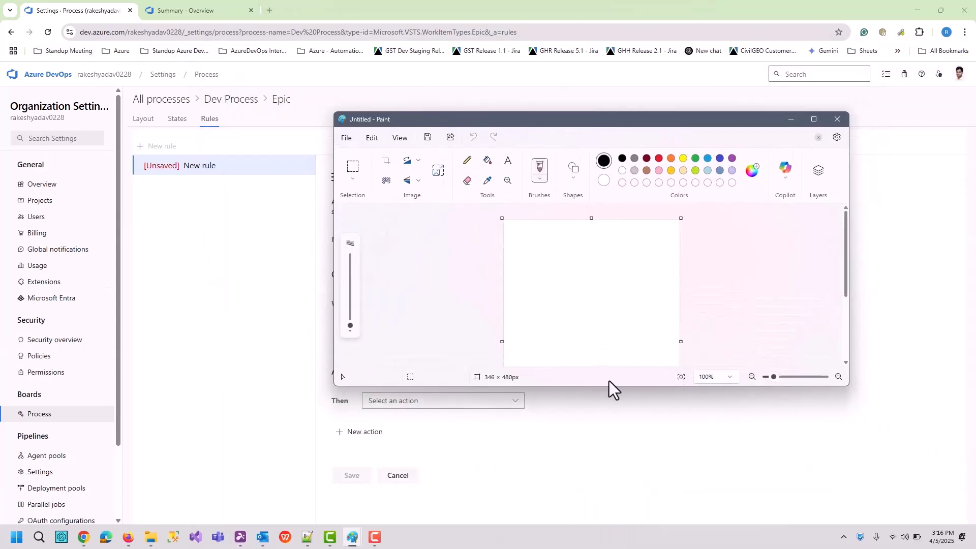
{"action": "left_click_drag", "start_coordinate": [609, 387], "coordinate": [607, 502]}
{"action": "mouse_move", "coordinate": [504, 221]}
{"action": "left_mouse_down"}
{"action": "mouse_move", "coordinate": [257, 155]}
{"action": "mouse_move", "coordinate": [227, 137]}
{"action": "left_mouse_up"}
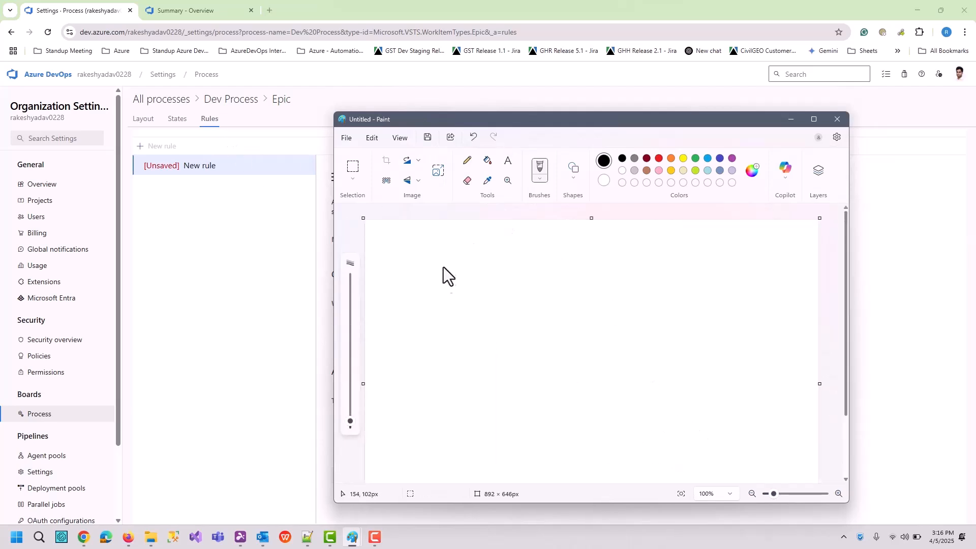
Write the states To do, Doing and Done as a vertical text list on the canvas
{"action": "left_click", "coordinate": [507, 161]}
{"action": "left_click", "coordinate": [443, 280]}
{"action": "type", "text": "To do"}
{"action": "key", "text": "Return"}
{"action": "key", "text": "Return"}
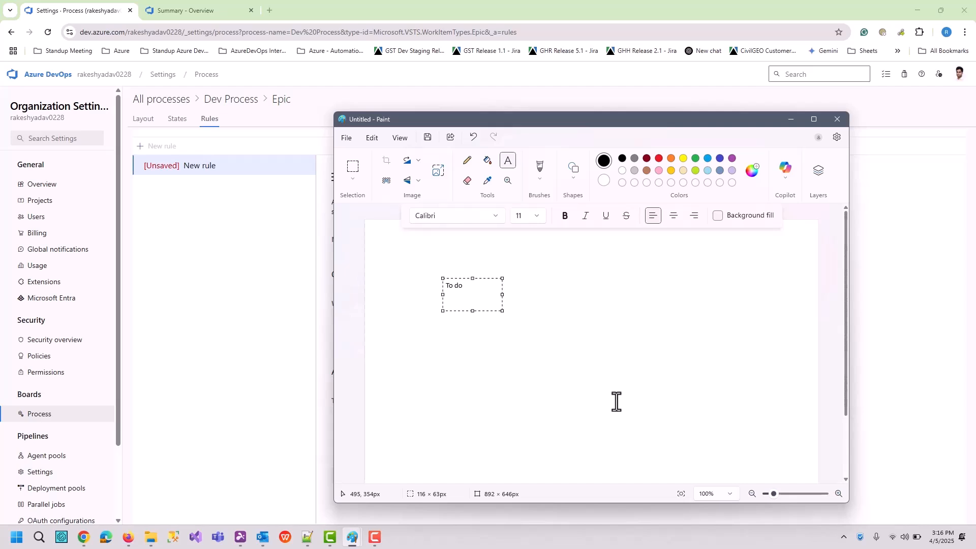
{"action": "type", "text": "Doing"}
{"action": "key", "text": "Return"}
{"action": "type", "text": "Done"}
{"action": "left_click", "coordinate": [675, 396]}
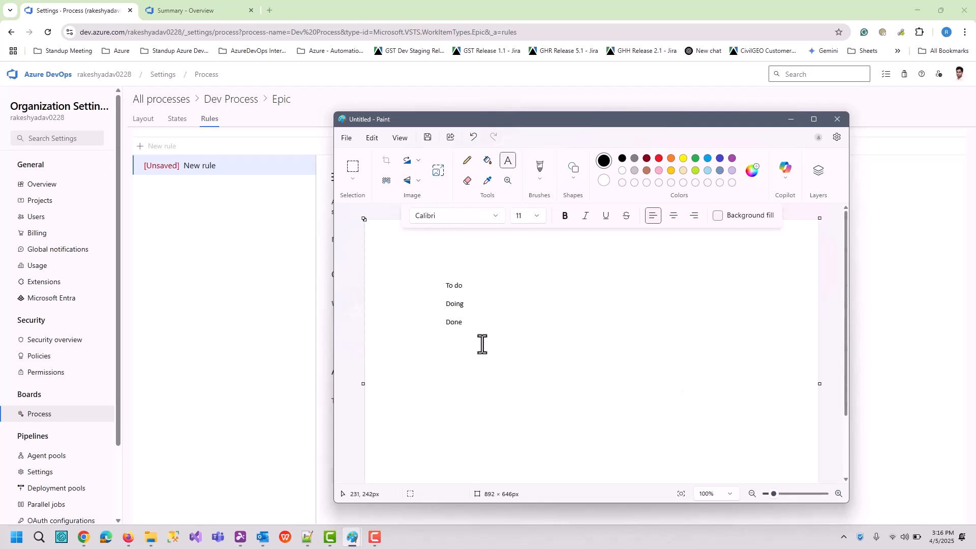
Discard the unsaved rule to review Epic's workflow states in the browser, and start a new rule again
{"action": "left_click", "coordinate": [185, 122]}
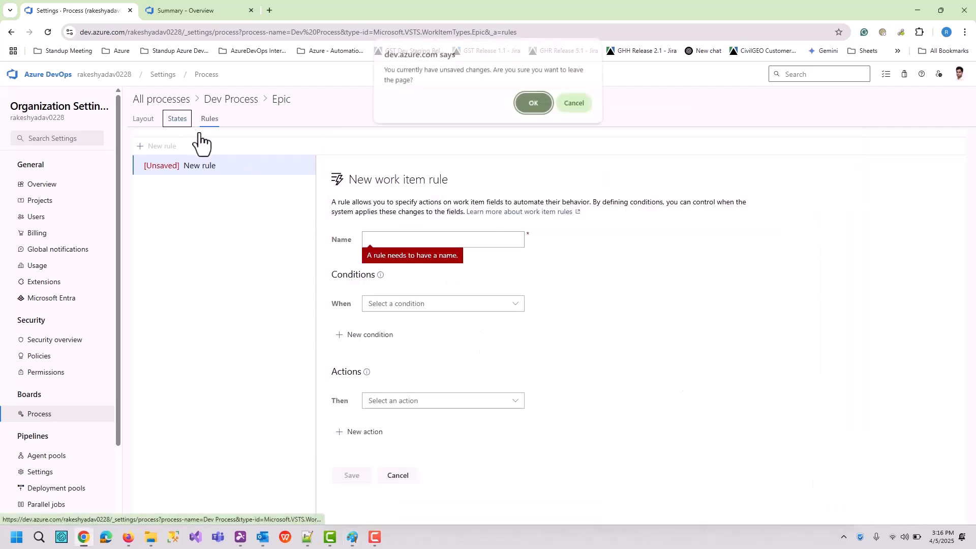
{"action": "left_click", "coordinate": [528, 105]}
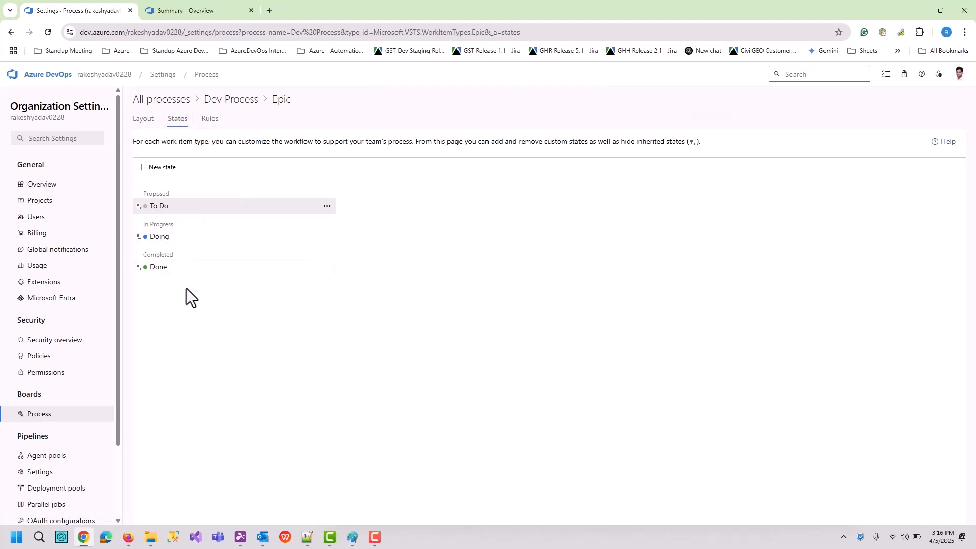
{"action": "left_click", "coordinate": [217, 120]}
{"action": "left_click", "coordinate": [544, 277]}
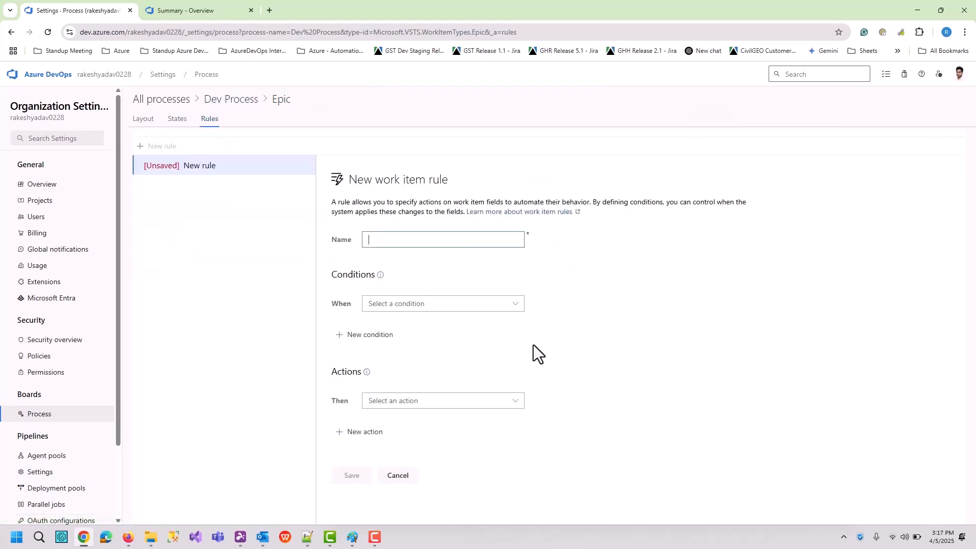
In the Paint state list, sketch pencil arrows from To do to Doing and from Doing to Done
{"action": "mouse_move", "coordinate": [352, 537]}
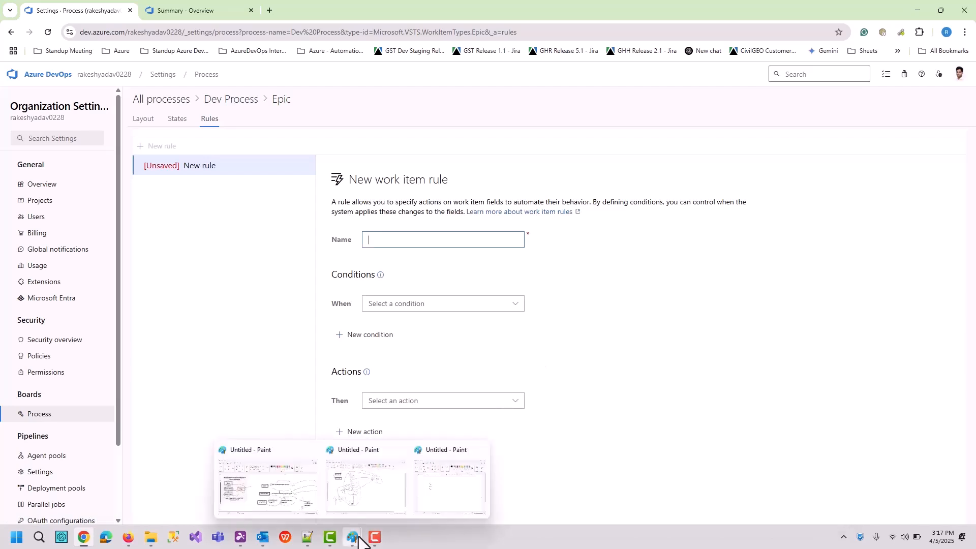
{"action": "left_click", "coordinate": [448, 495]}
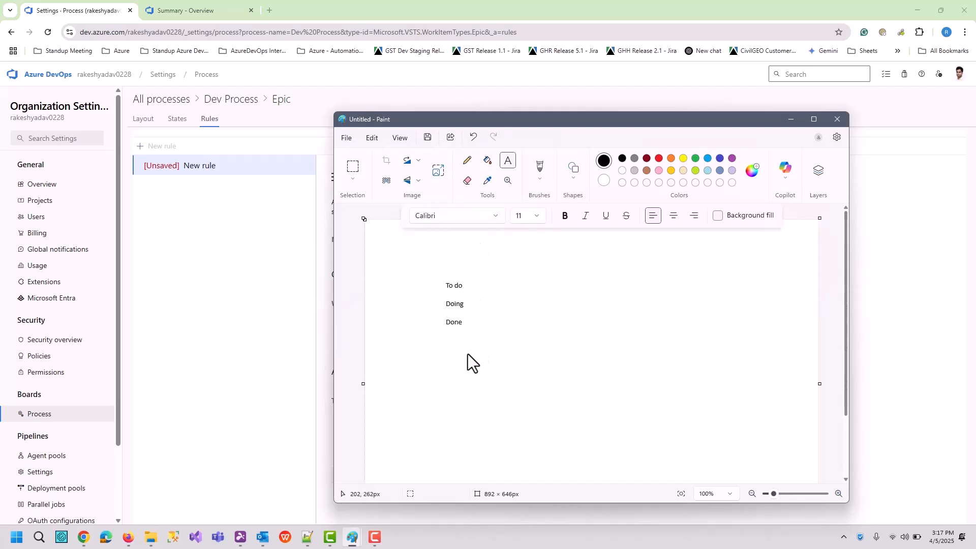
{"action": "left_click", "coordinate": [467, 162]}
{"action": "left_click_drag", "start_coordinate": [444, 286], "coordinate": [445, 320]}
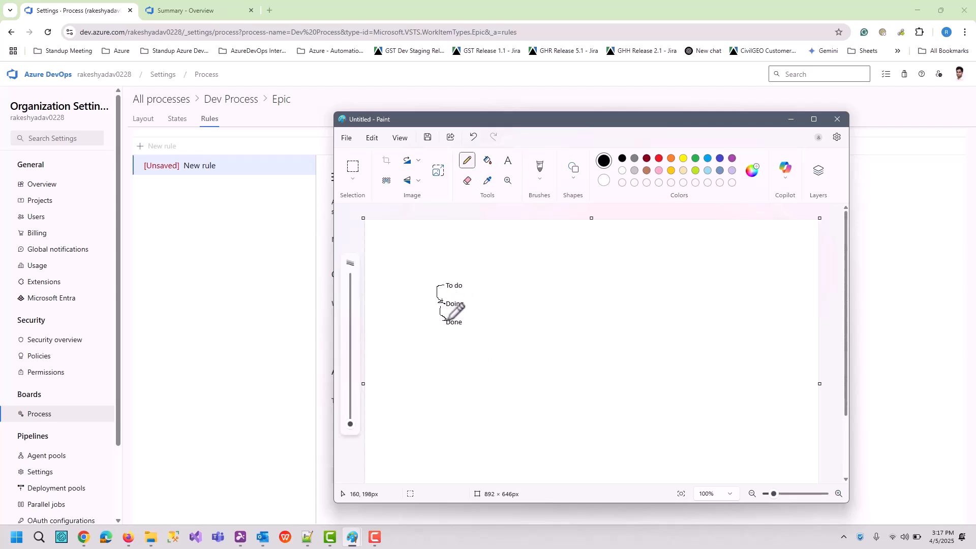
Return to the browser and name the new Epic rule Move from "To do"
{"action": "left_click", "coordinate": [254, 243]}
{"action": "left_click", "coordinate": [423, 240]}
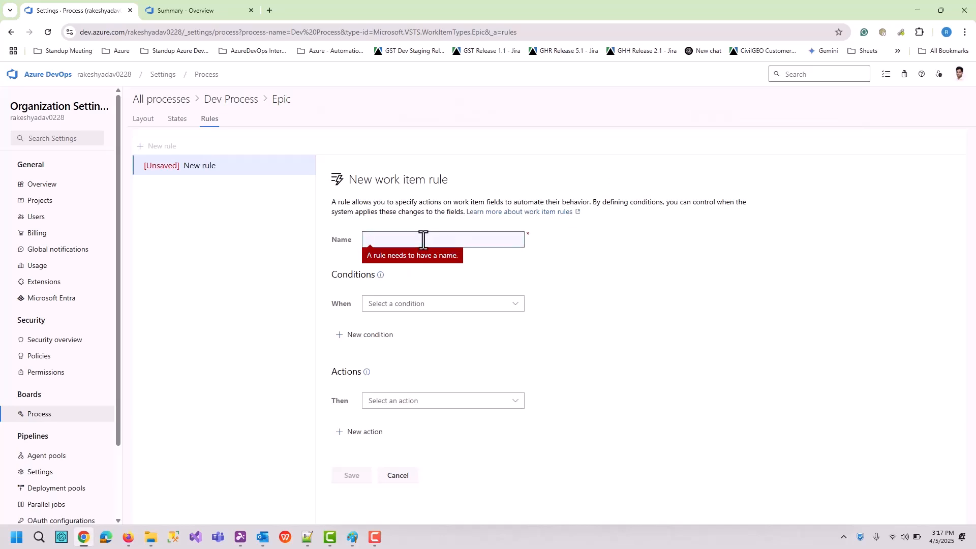
{"action": "type", "text": "Move from To do"}
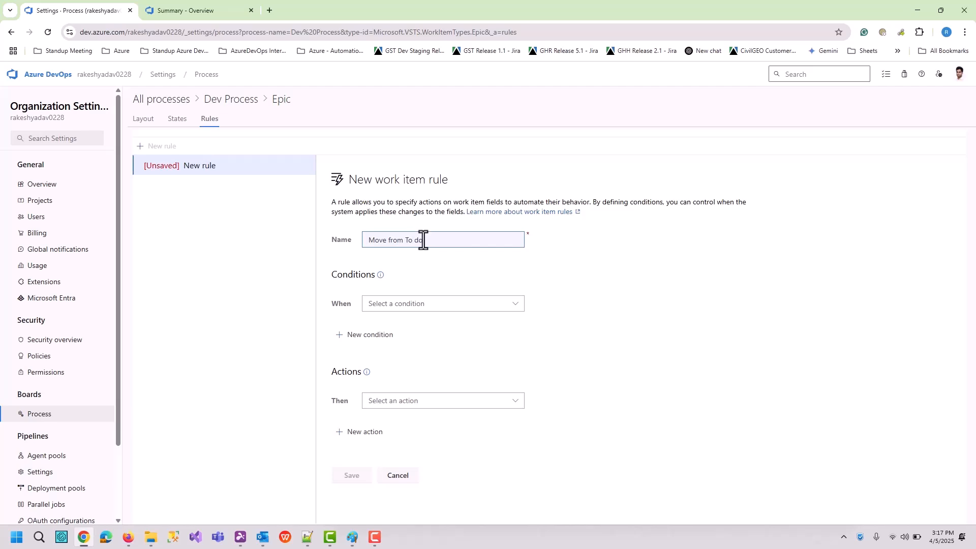
{"action": "key", "text": "BackSpace"}
{"action": "key", "text": "BackSpace"}
{"action": "key", "text": "BackSpace"}
{"action": "key", "text": "BackSpace"}
{"action": "key", "text": "BackSpace"}
{"action": "type", "text": "\"To do\""}
{"action": "left_click", "coordinate": [406, 240]}
{"action": "type", "text": "\""}
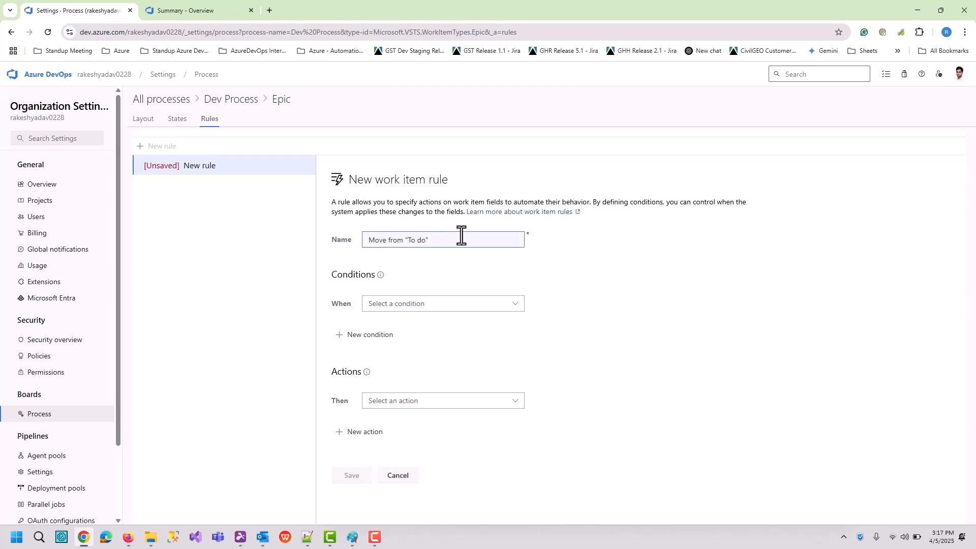
Set the rule's condition to "A work item state moved from ..." with the state To Do
{"action": "left_click", "coordinate": [423, 305]}
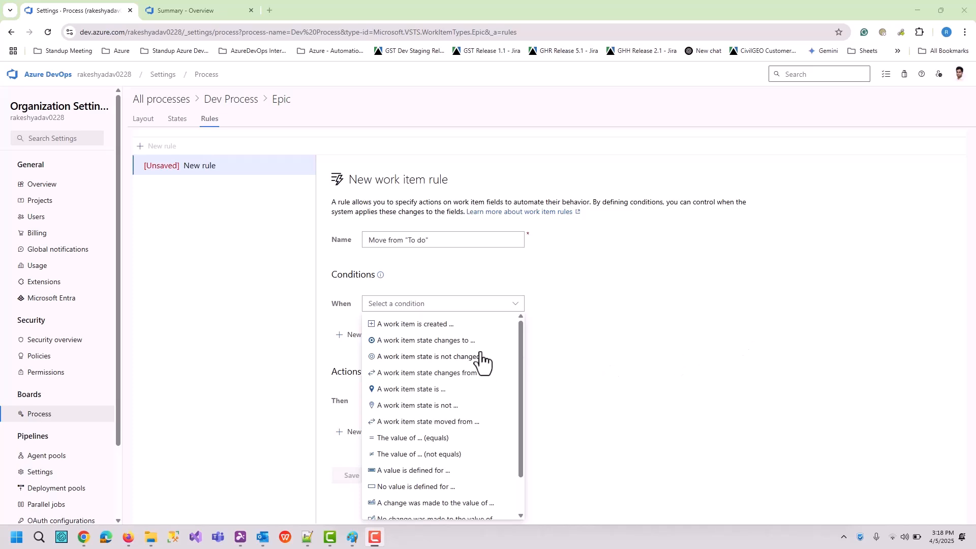
{"action": "scroll", "coordinate": [465, 367], "scroll_direction": "down", "scroll_amount": 1}
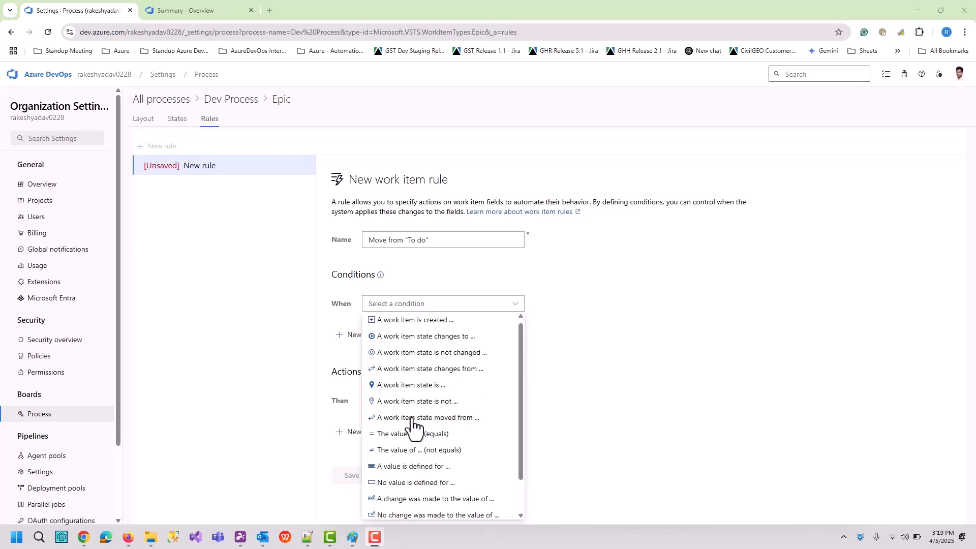
{"action": "left_click", "coordinate": [447, 418]}
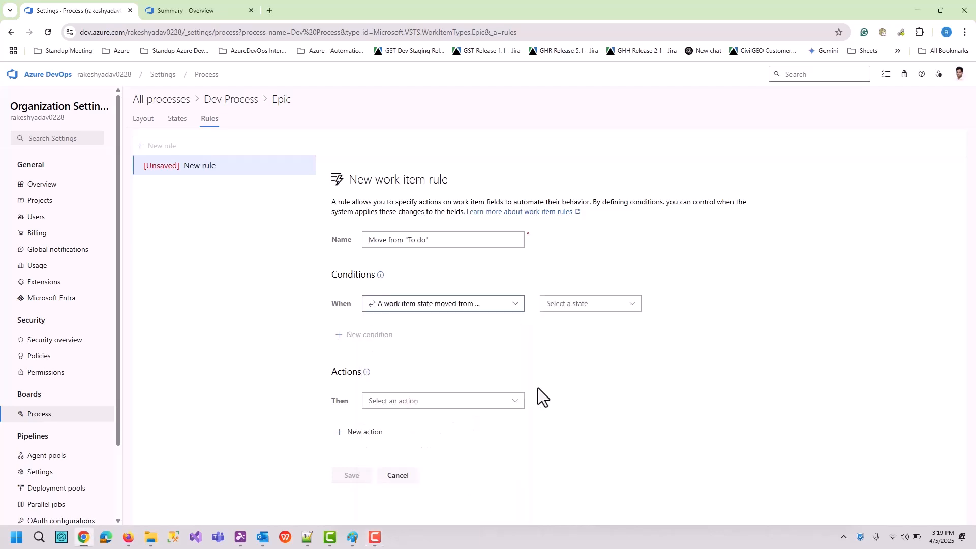
{"action": "left_click", "coordinate": [565, 307]}
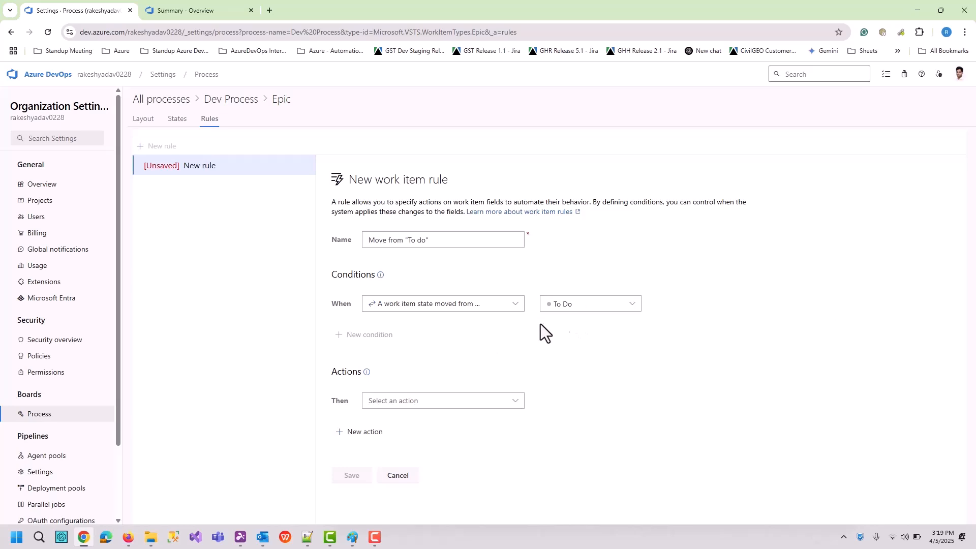
Set the rule's action to "Restrict the transition to state ..." with the state Done
{"action": "left_click", "coordinate": [391, 406]}
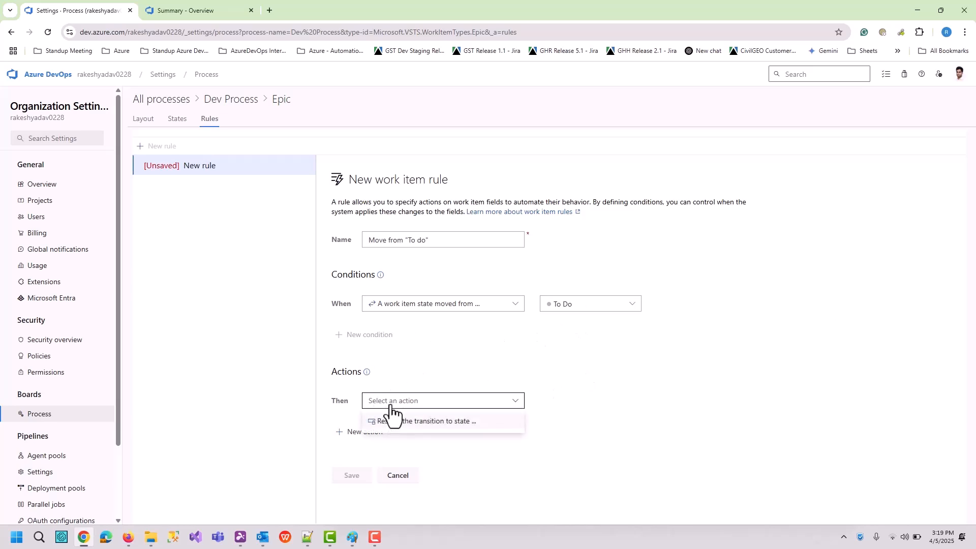
{"action": "left_click", "coordinate": [442, 425]}
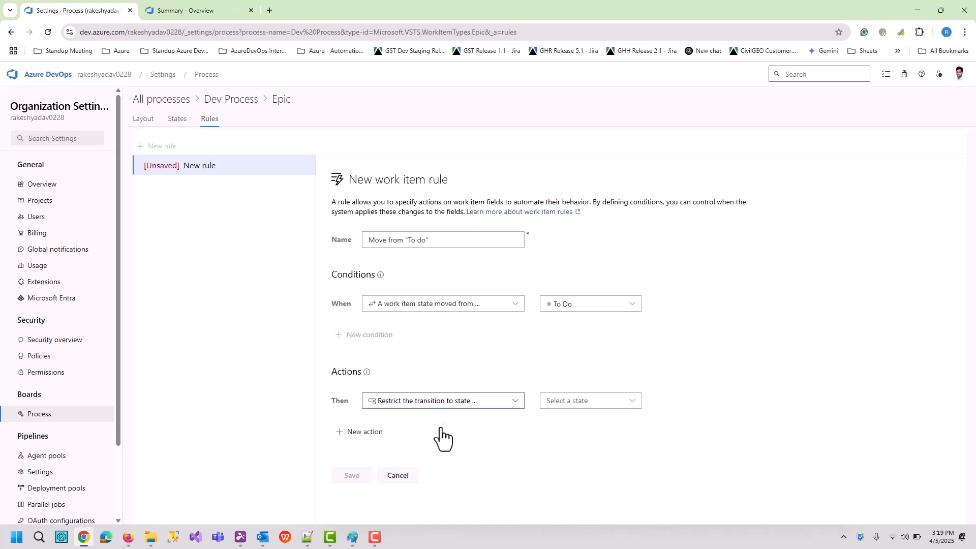
{"action": "left_click", "coordinate": [589, 401]}
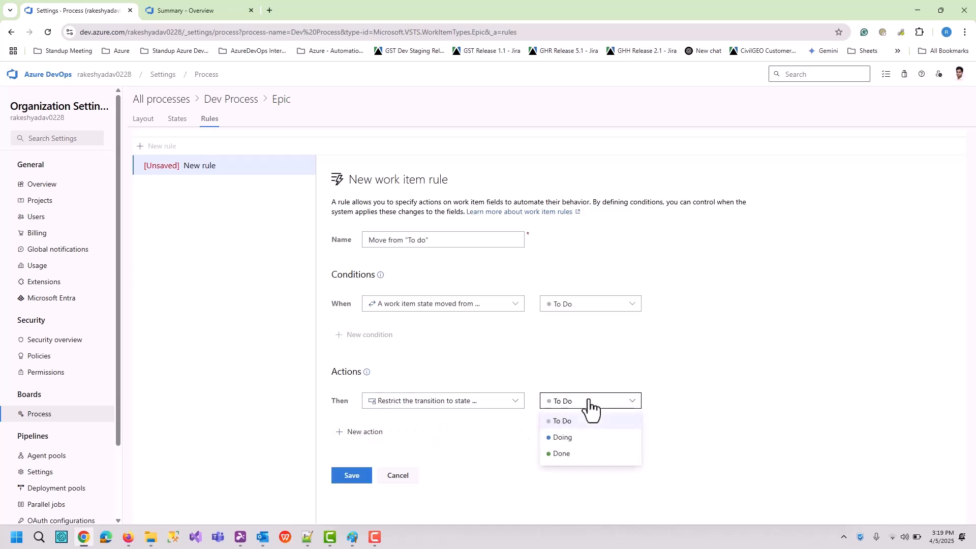
{"action": "left_click", "coordinate": [563, 454]}
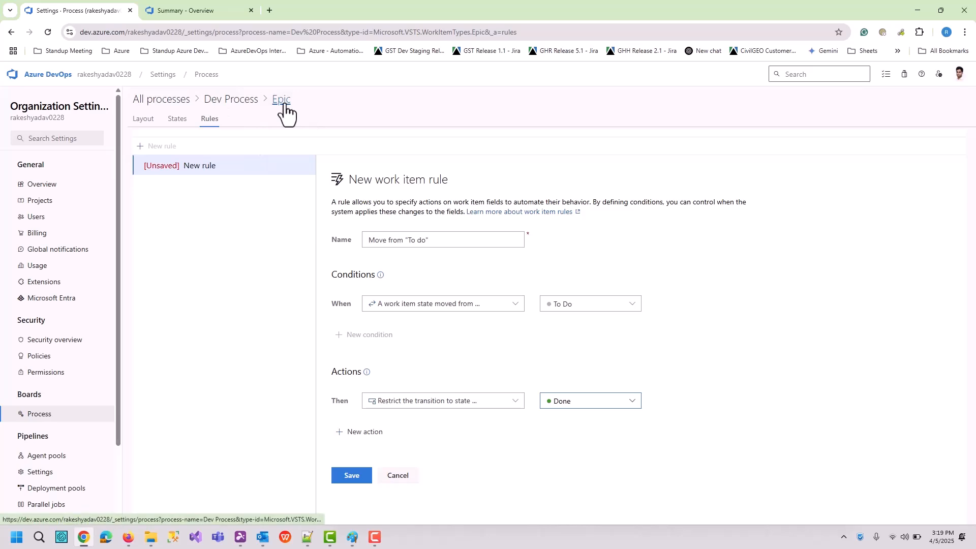
Open the organization's project list in a separate last browser tab and go to the Online Store project
{"action": "middle_click", "coordinate": [109, 76]}
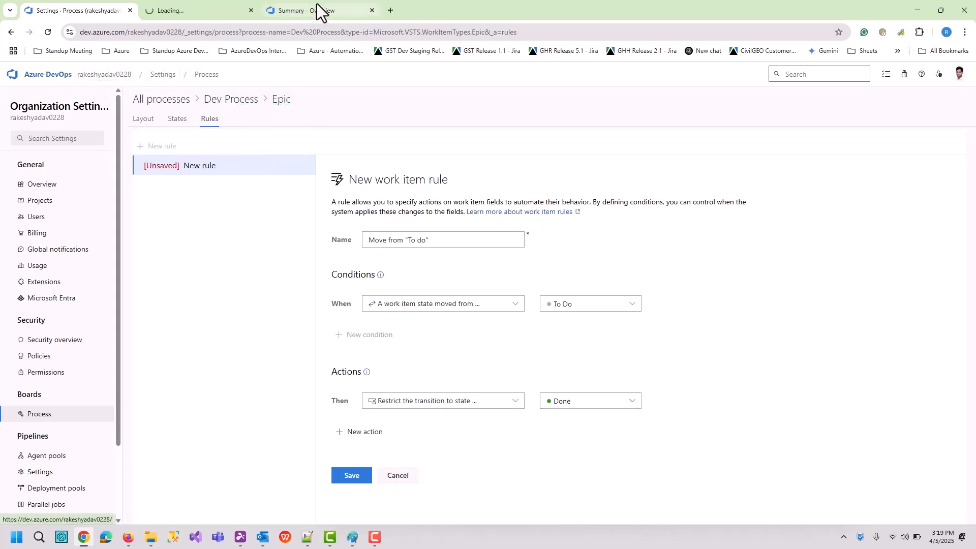
{"action": "left_click_drag", "start_coordinate": [176, 14], "coordinate": [328, 10]}
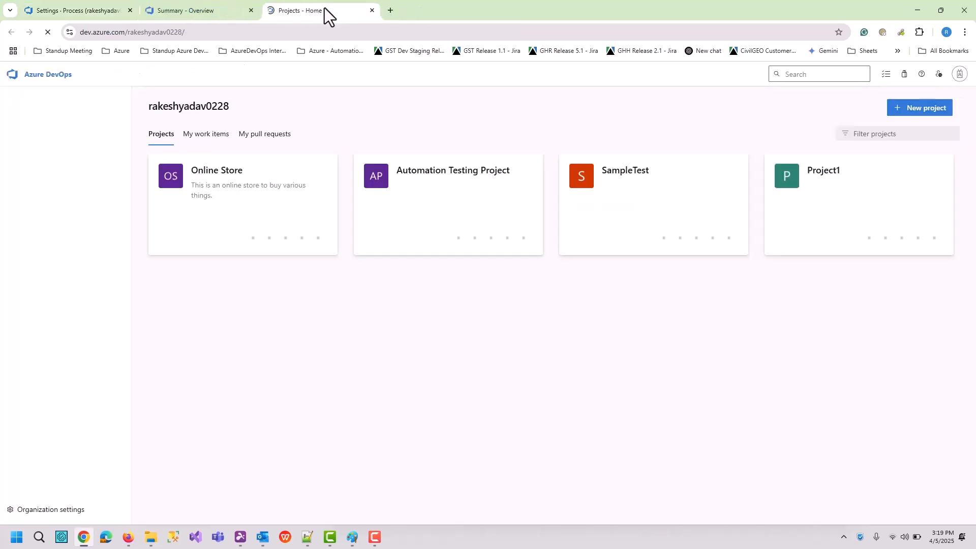
{"action": "left_click", "coordinate": [211, 182]}
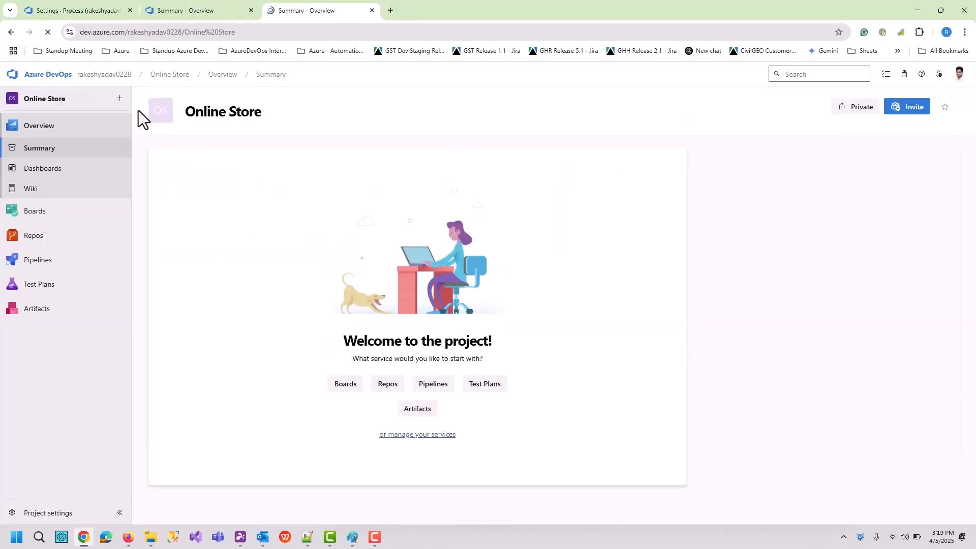
Start a new Epic work item in the Online Store project
{"action": "left_click", "coordinate": [119, 98]}
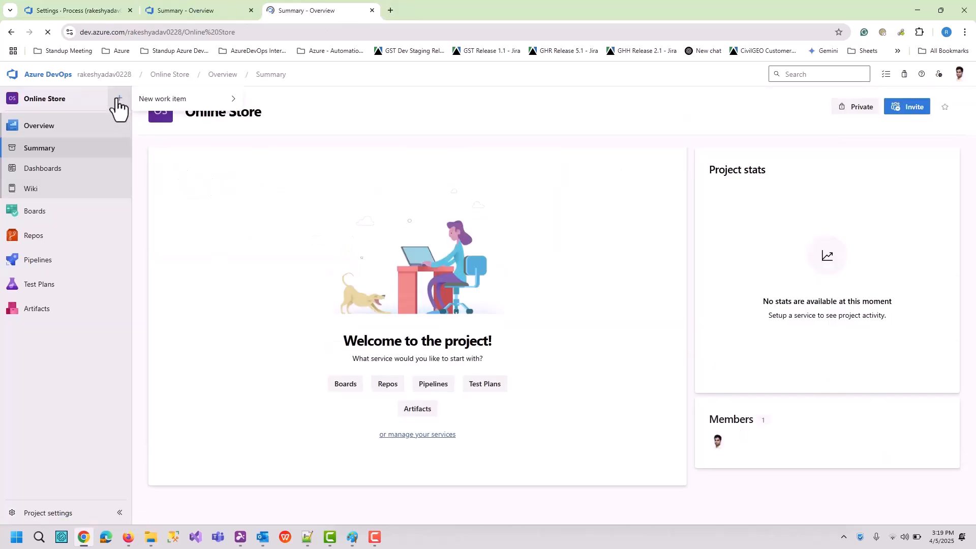
{"action": "left_click", "coordinate": [186, 293]}
{"action": "left_click", "coordinate": [167, 80]}
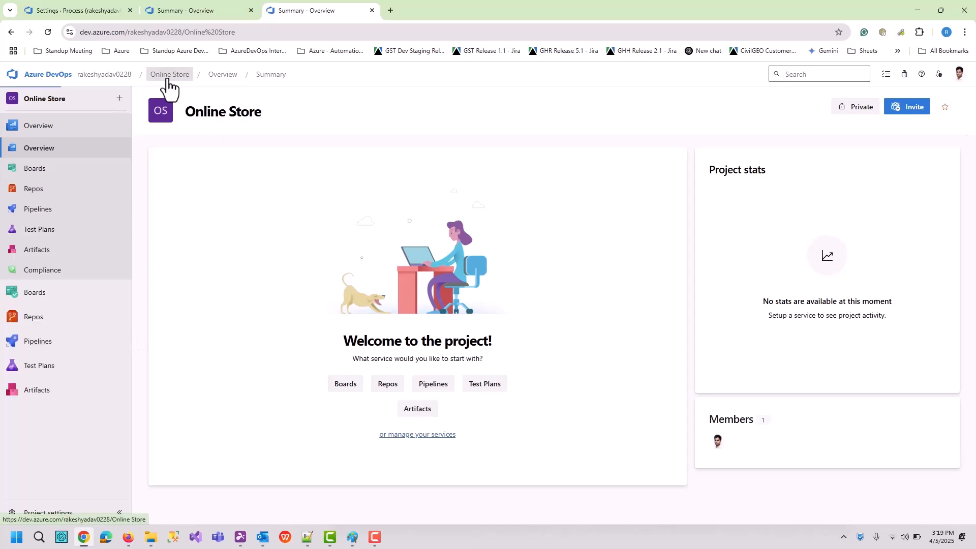
{"action": "left_click", "coordinate": [119, 103]}
{"action": "mouse_move", "coordinate": [178, 100]}
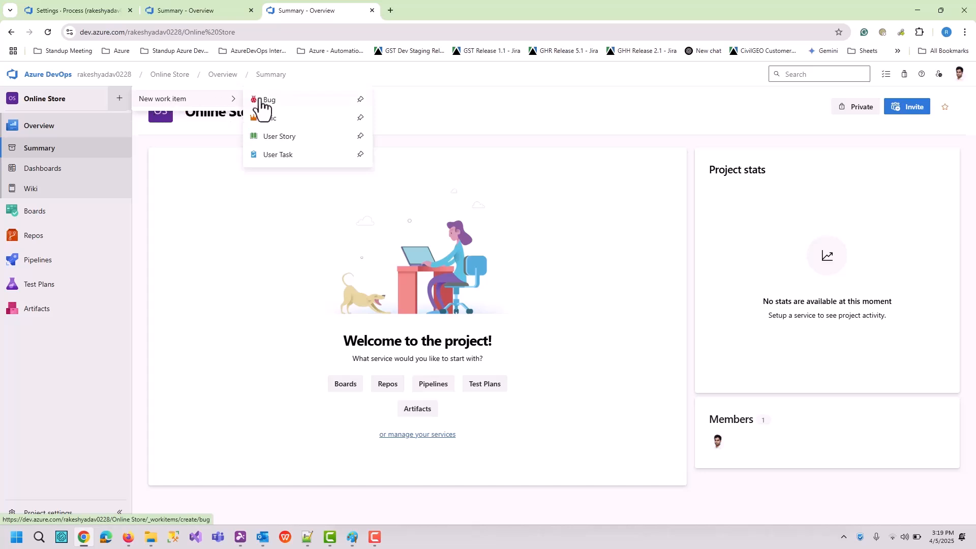
{"action": "left_click", "coordinate": [270, 122]}
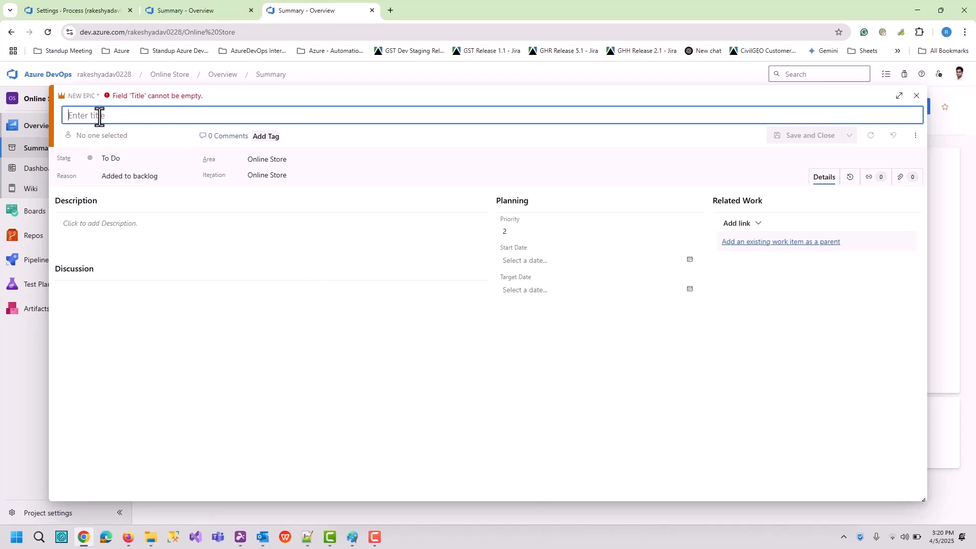
Check the Epic example in the Paint diagram and title the new epic "Implement User Authentication System"
{"action": "mouse_move", "coordinate": [351, 531]}
{"action": "left_click", "coordinate": [279, 489]}
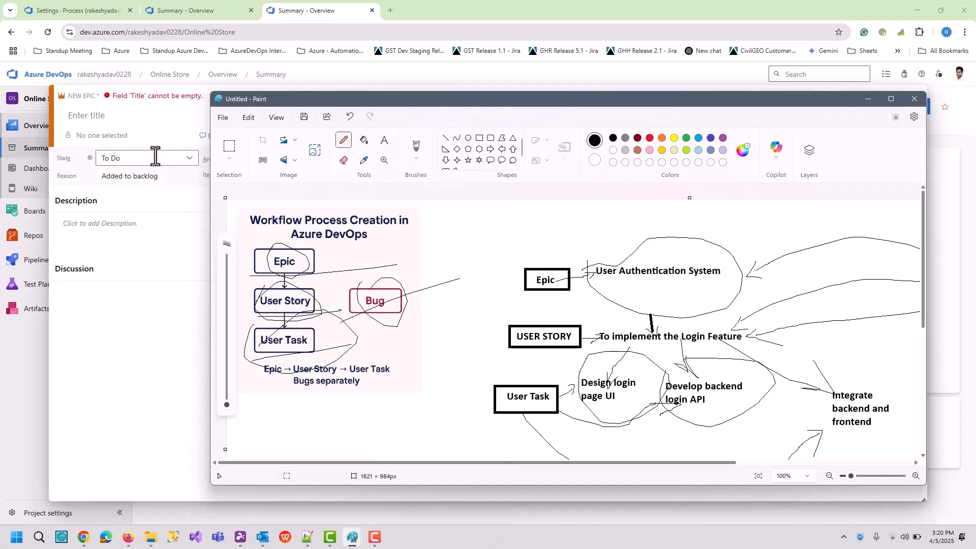
{"action": "left_click", "coordinate": [115, 116]}
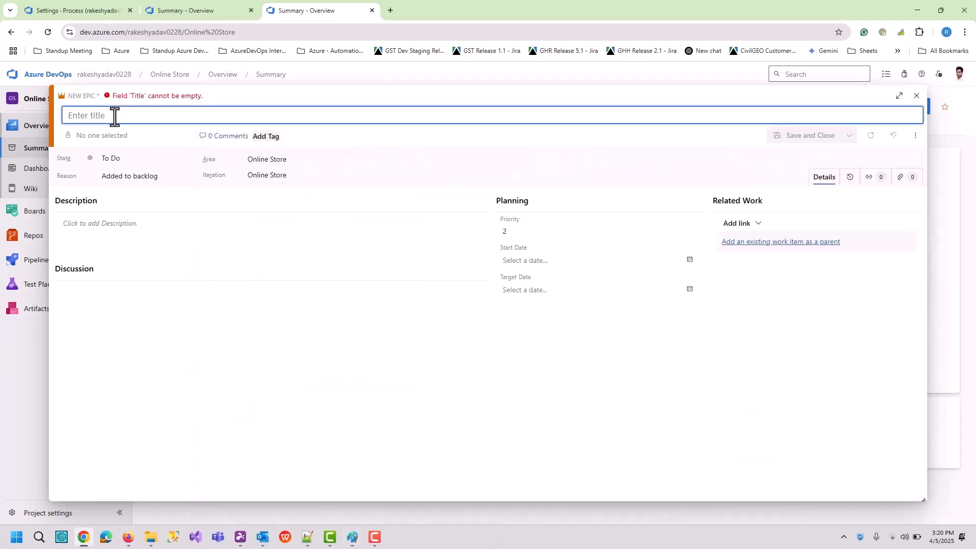
{"action": "type", "text": "Imp"}
{"action": "type", "text": "leme"}
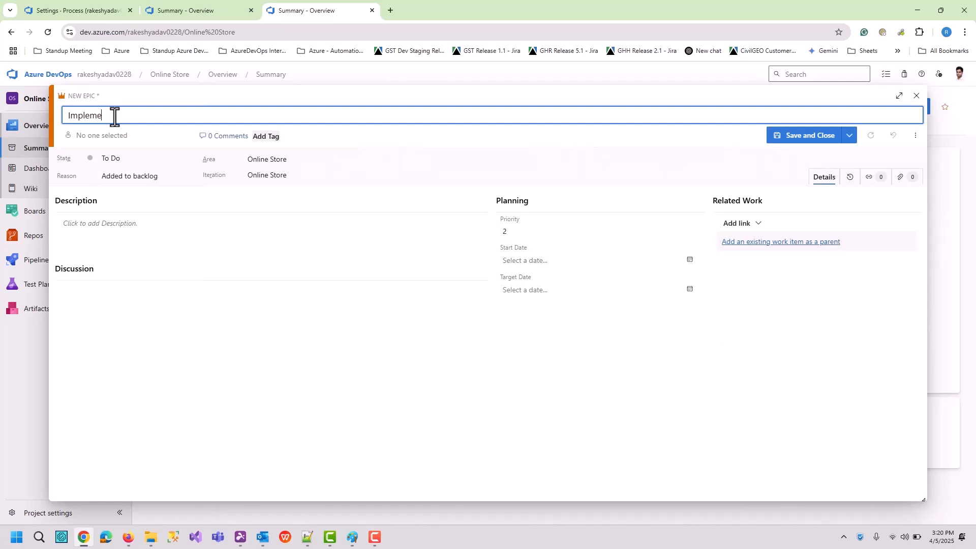
{"action": "type", "text": "nt User Authentication System"}
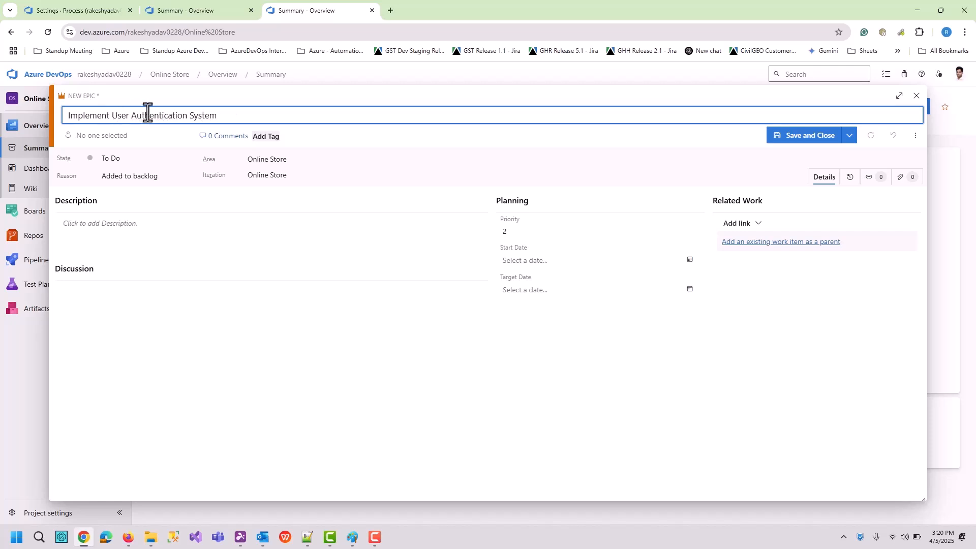
Assign the epic to the project member and describe it as "We need to build a user authentication system for our online store project."
{"action": "left_click", "coordinate": [110, 135]}
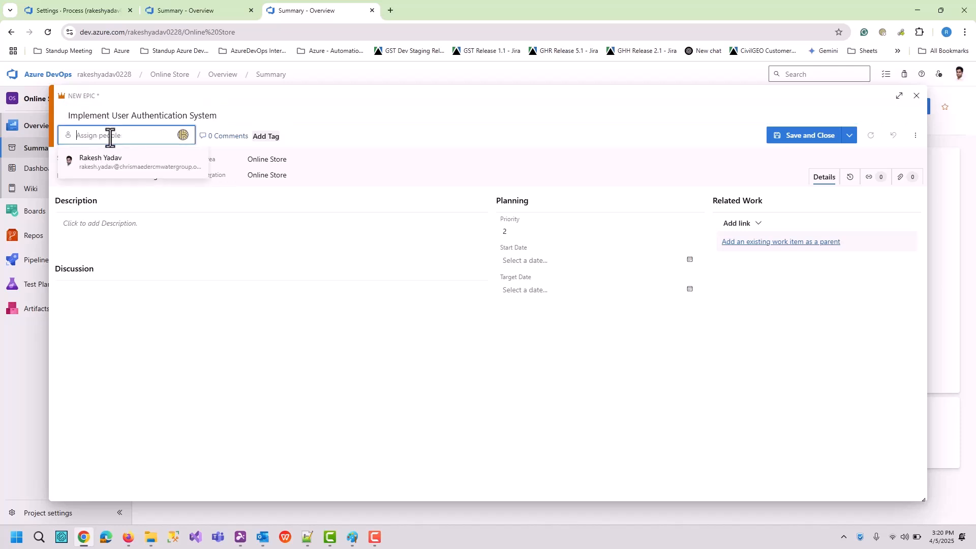
{"action": "left_click", "coordinate": [104, 163]}
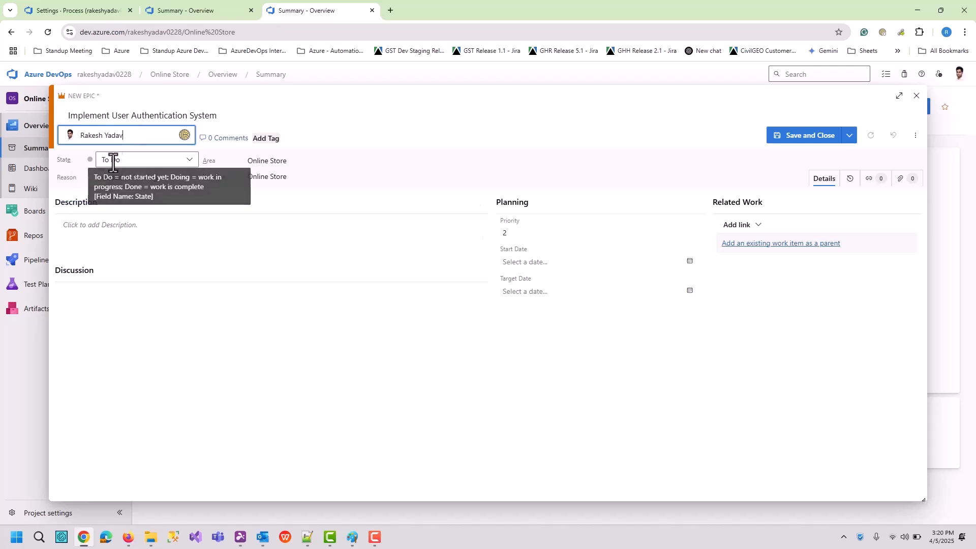
{"action": "left_click", "coordinate": [109, 227]}
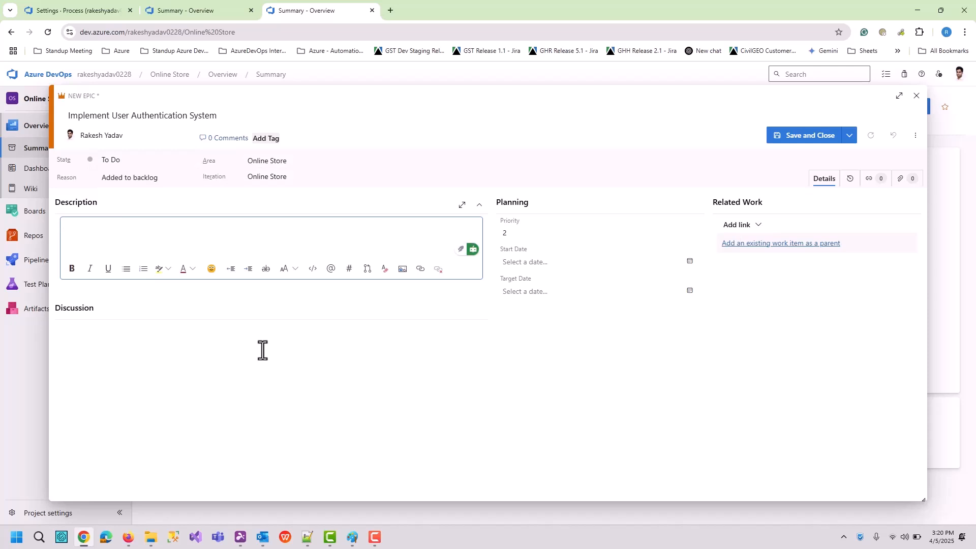
{"action": "type", "text": "We want "}
{"action": "type", "text": "ed to build a user aut"}
{"action": "type", "text": "hentication system for our online sto"}
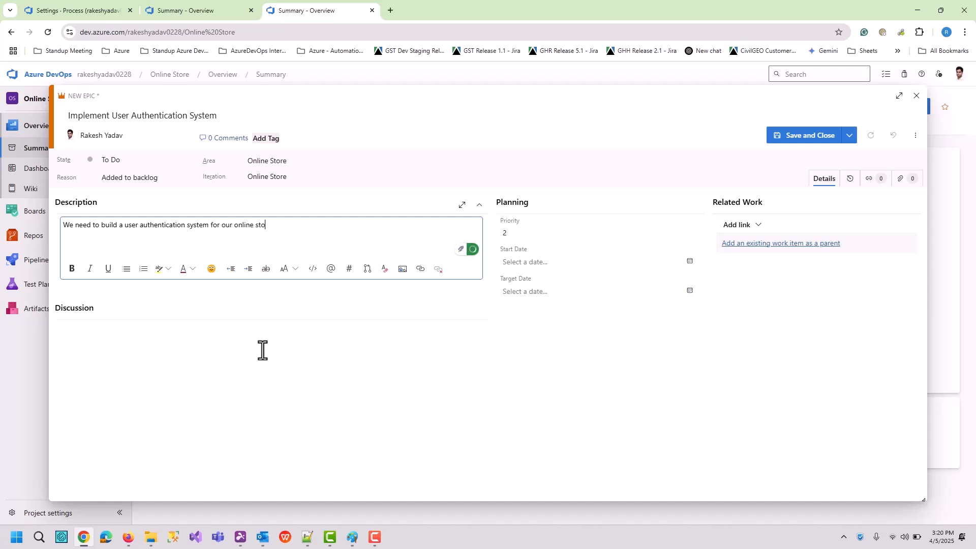
{"action": "type", "text": "project."}
Set the new epic's priority to 2, and save and close it
{"action": "left_click", "coordinate": [515, 233]}
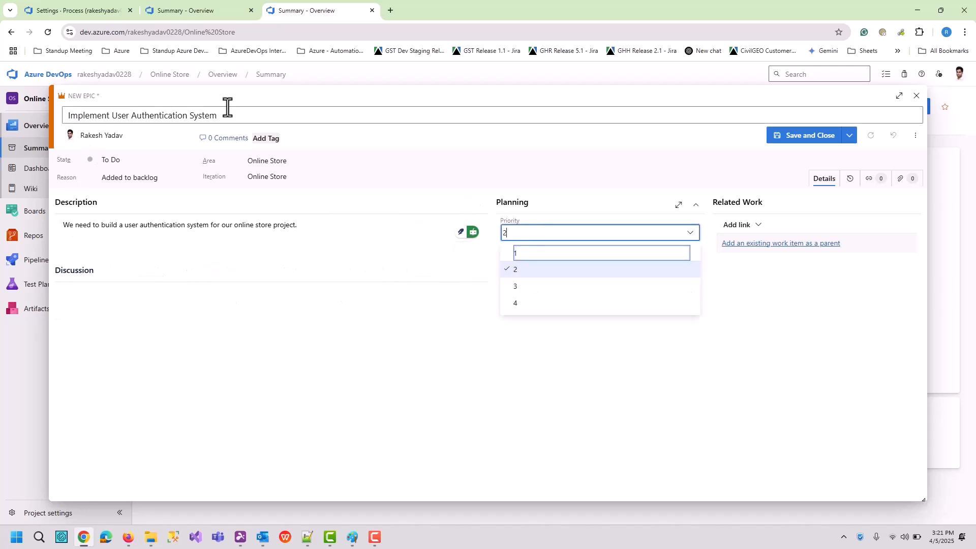
{"action": "left_click", "coordinate": [265, 353]}
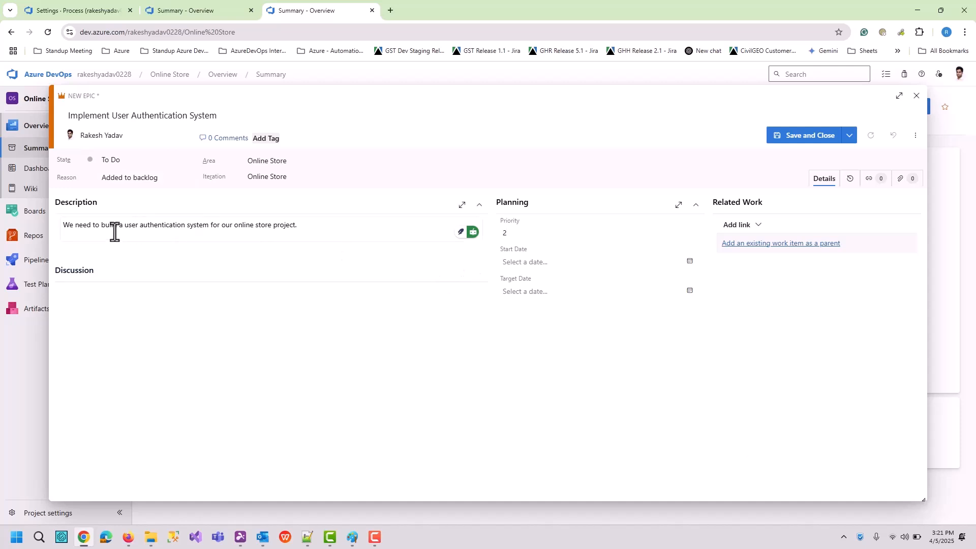
{"action": "left_click", "coordinate": [540, 235]}
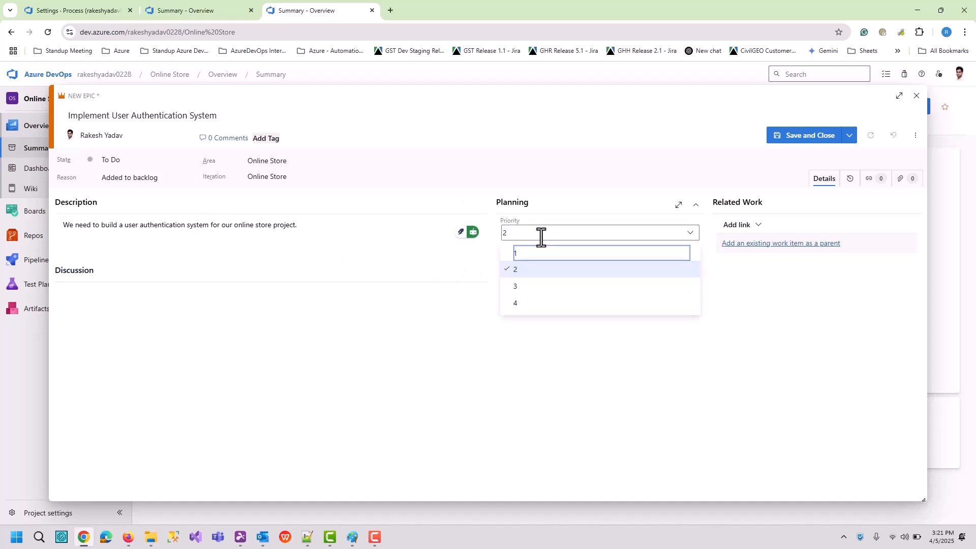
{"action": "left_click", "coordinate": [524, 272]}
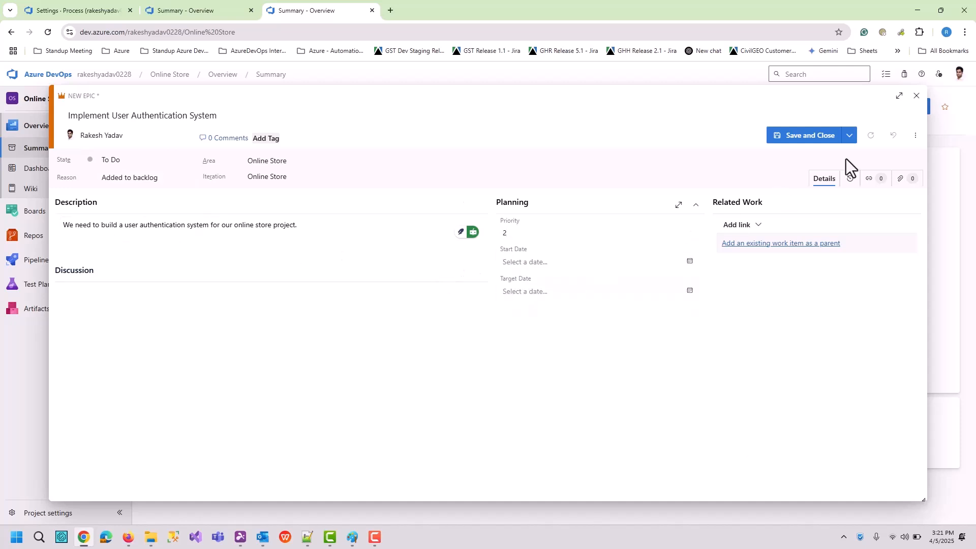
{"action": "left_click", "coordinate": [805, 137]}
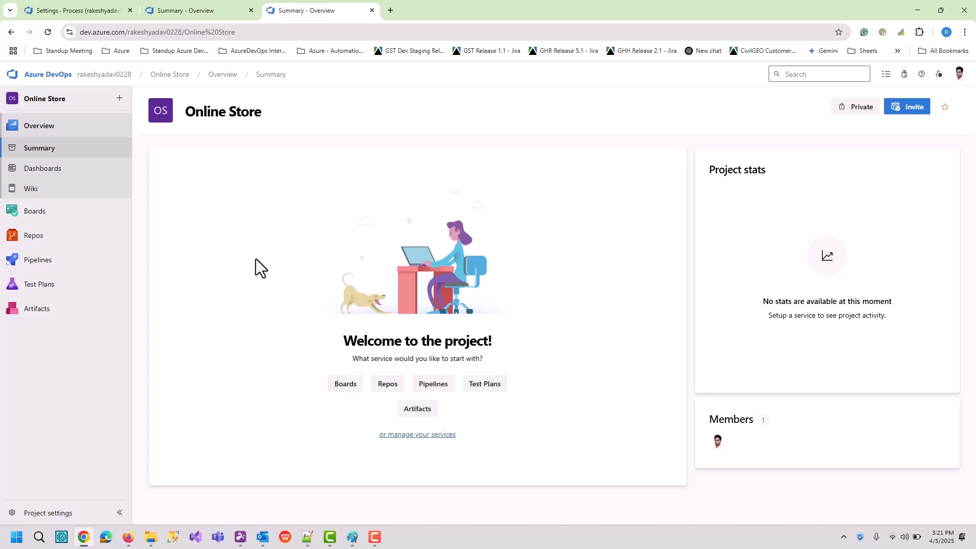
Open the Implement User Authentication System epic from the project's work items list
{"action": "mouse_move", "coordinate": [36, 217]}
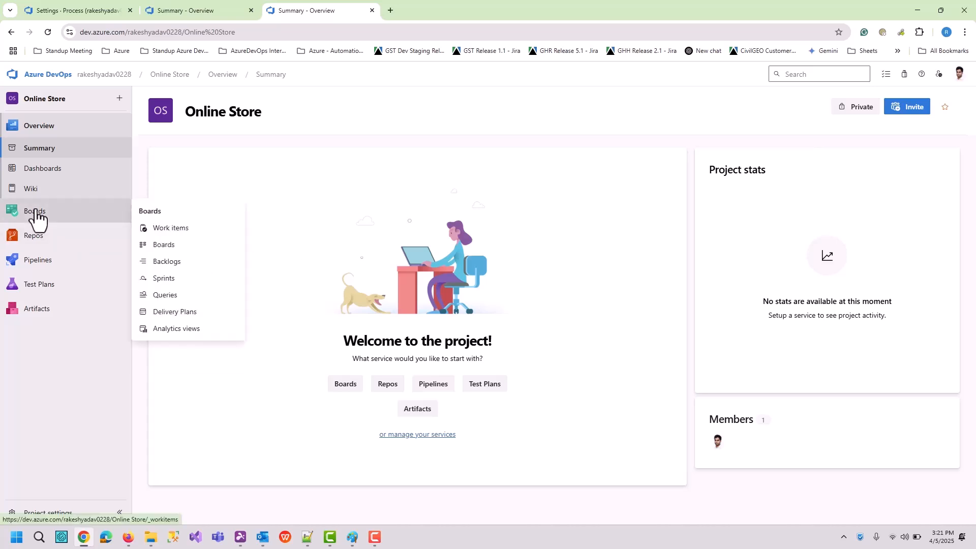
{"action": "left_click", "coordinate": [182, 229]}
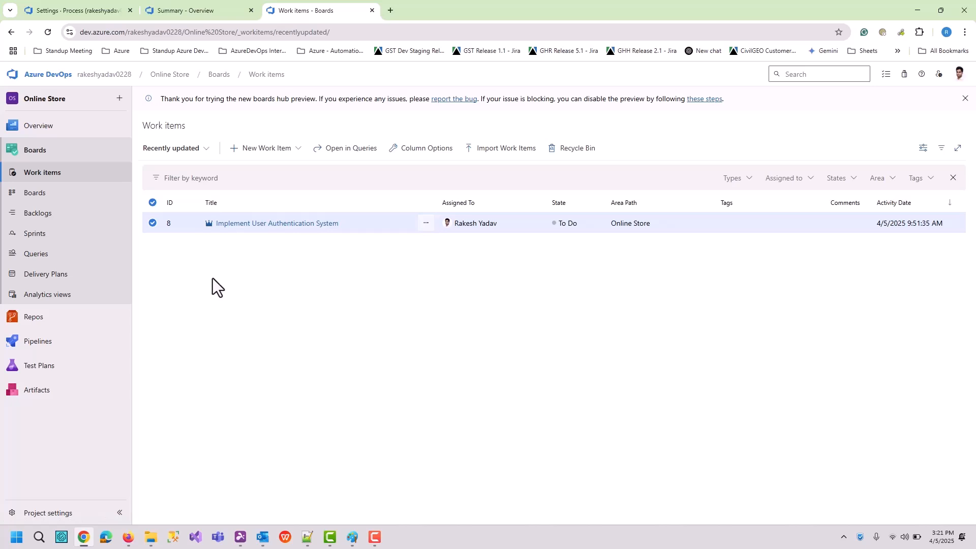
{"action": "left_click", "coordinate": [252, 224]}
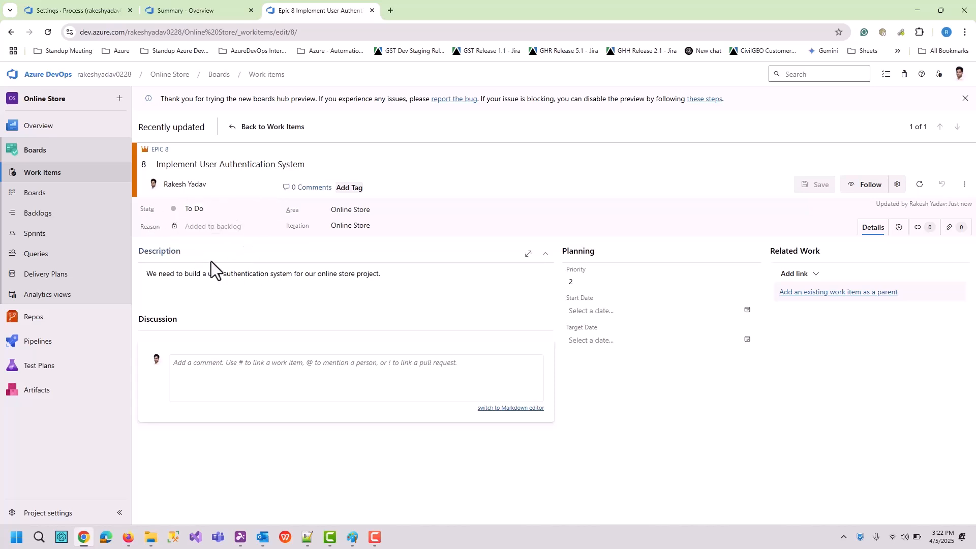
Review the unsaved rule's To Do condition and Done restriction alongside the epic's current state
{"action": "left_click", "coordinate": [81, 13]}
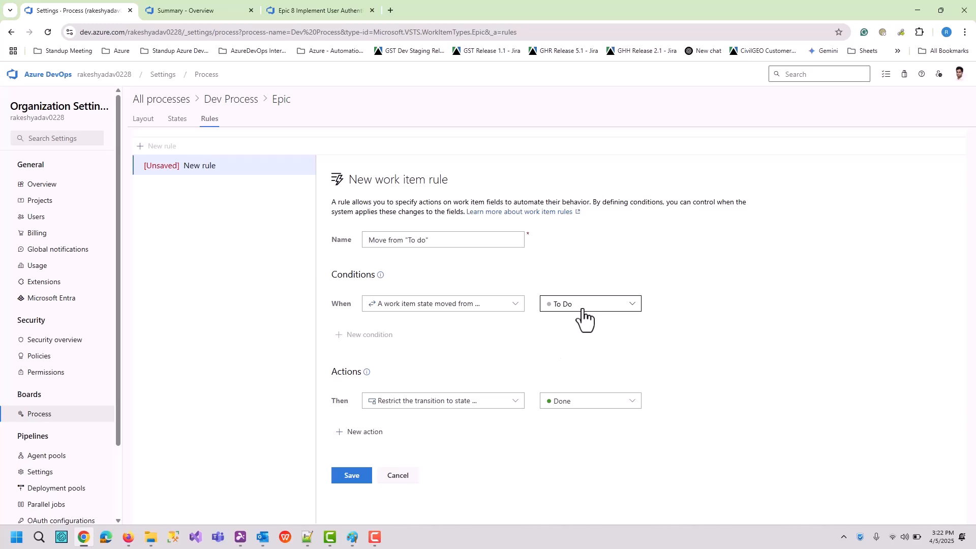
{"action": "left_click", "coordinate": [296, 11]}
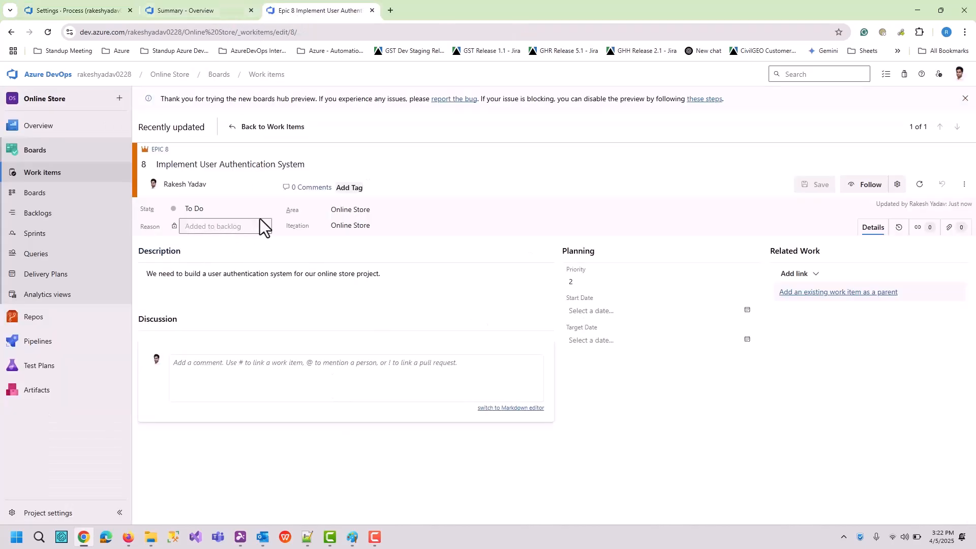
{"action": "left_click", "coordinate": [135, 10]}
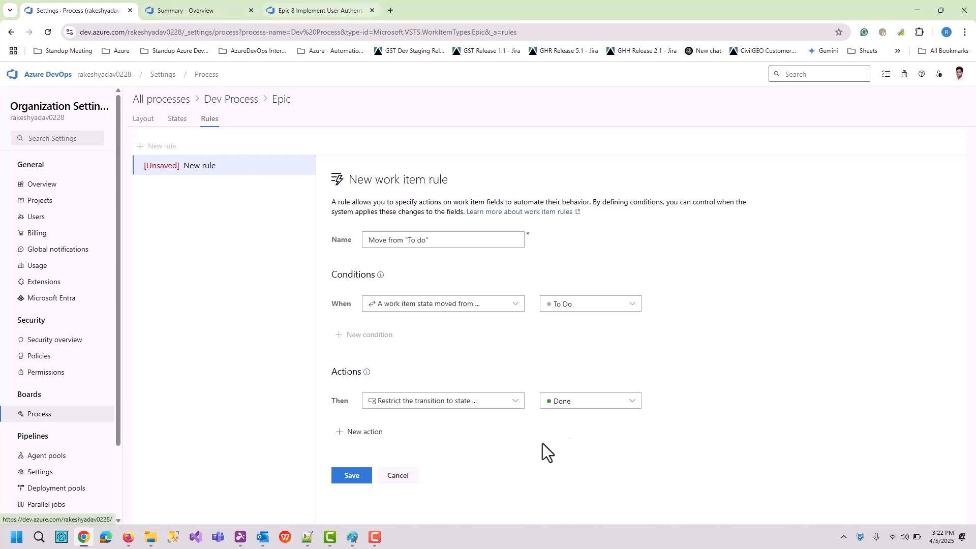
{"action": "left_click", "coordinate": [313, 6]}
Cycle the epic's state through Doing, Done and back to To Do, saving each change
{"action": "left_click", "coordinate": [232, 209]}
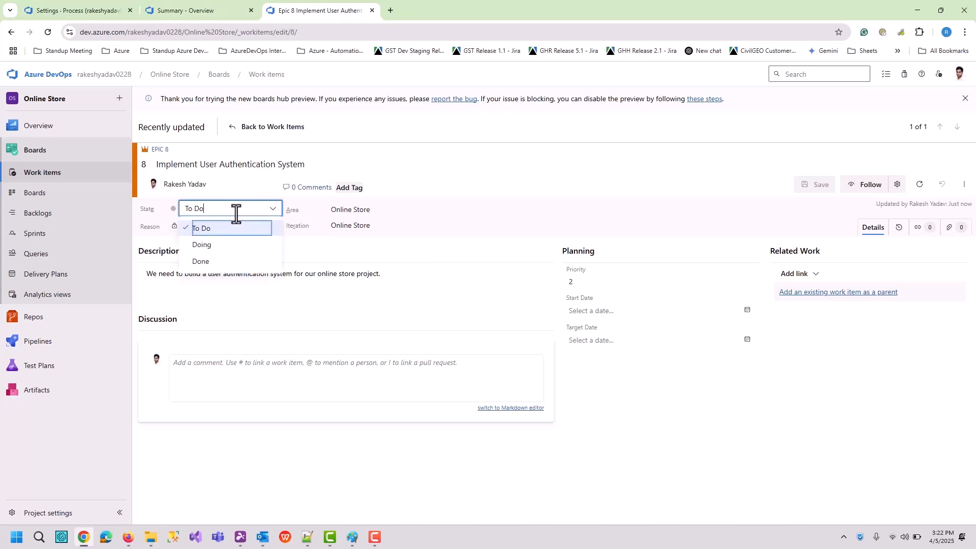
{"action": "left_click", "coordinate": [198, 246]}
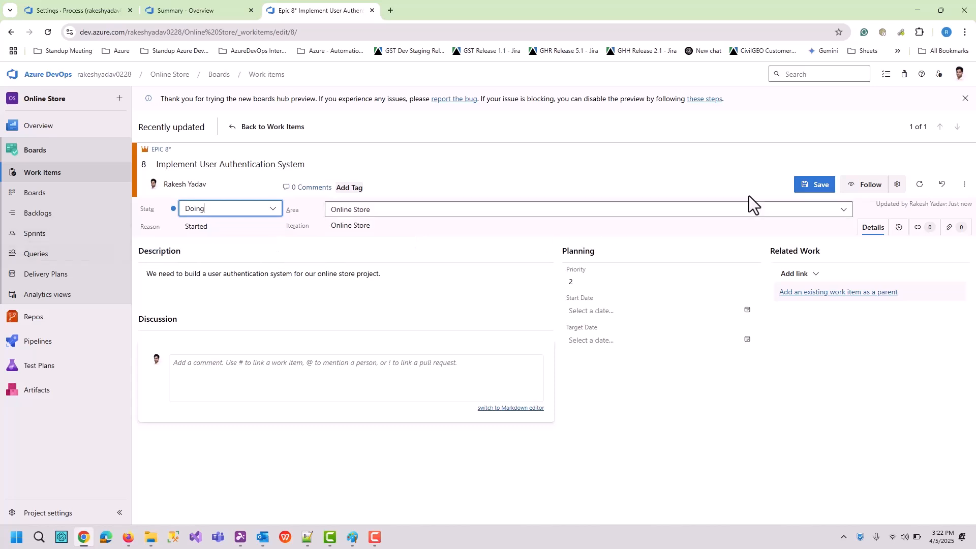
{"action": "left_click", "coordinate": [812, 185]}
{"action": "left_click", "coordinate": [246, 210]}
{"action": "left_click", "coordinate": [201, 262]}
{"action": "left_click", "coordinate": [811, 186]}
{"action": "left_click", "coordinate": [198, 209]}
{"action": "left_click", "coordinate": [204, 225]}
{"action": "left_click", "coordinate": [808, 184]}
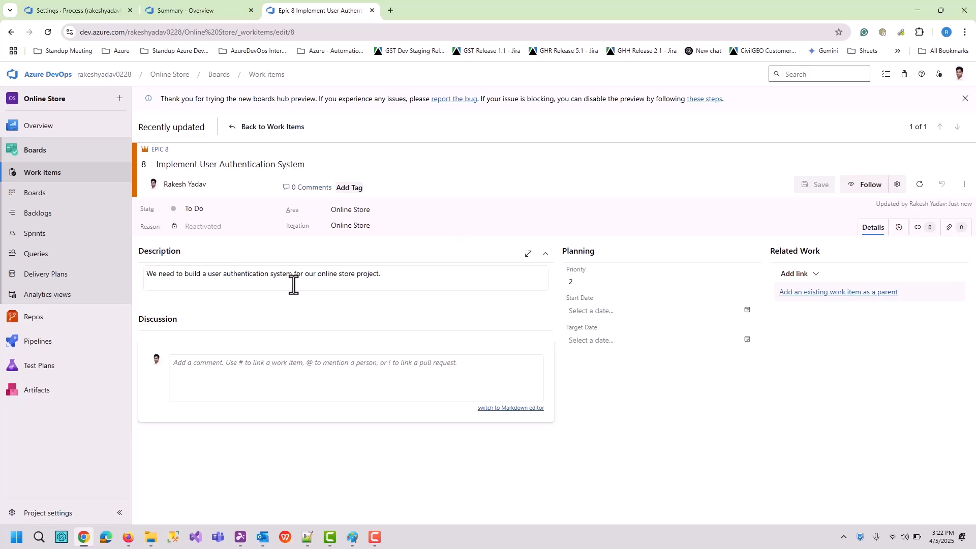
Try moving the epic directly from To Do to Done and back to To Do, saving each change
{"action": "left_click", "coordinate": [233, 211]}
{"action": "left_click", "coordinate": [203, 263]}
{"action": "left_click", "coordinate": [806, 196]}
{"action": "left_click", "coordinate": [236, 210]}
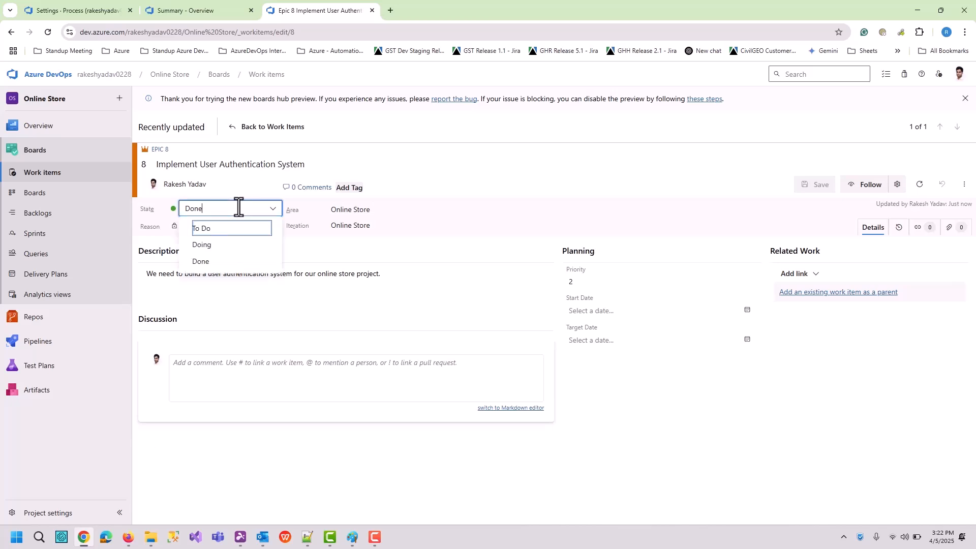
{"action": "left_click", "coordinate": [209, 229]}
{"action": "left_click", "coordinate": [812, 189]}
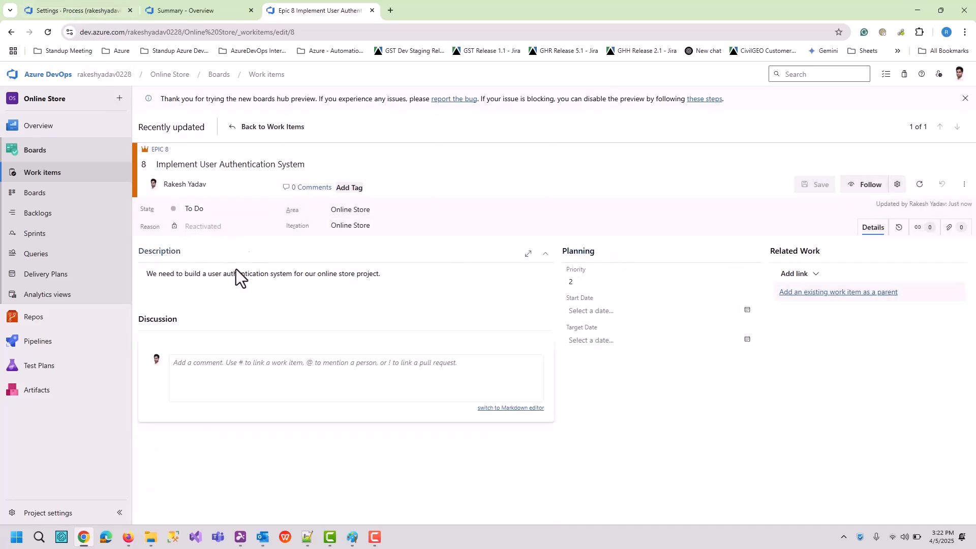
Return to the Epic rule settings and save the Move from "To do" rule
{"action": "left_click", "coordinate": [51, 11]}
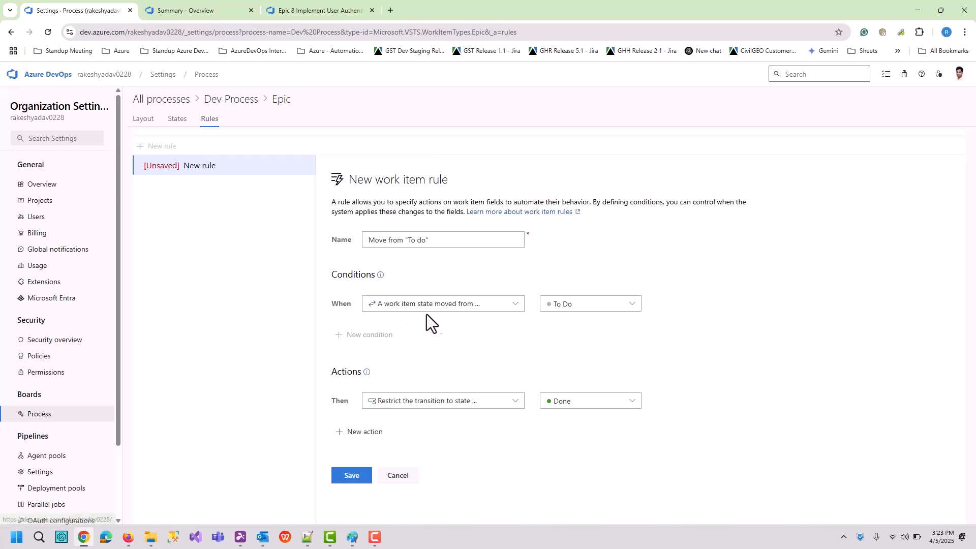
{"action": "left_click", "coordinate": [342, 477]}
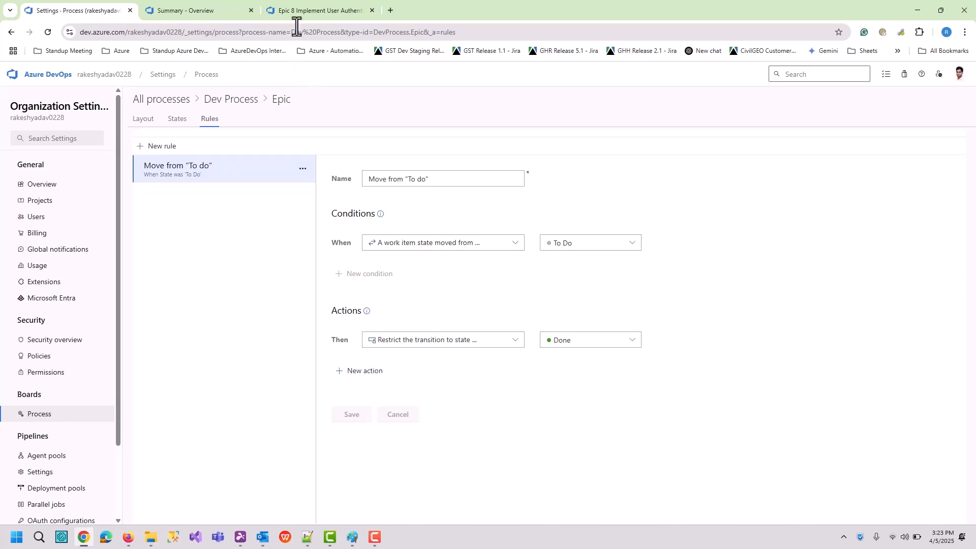
Reload the Implement User Authentication System epic and check which states can be chosen from To Do
{"action": "left_click", "coordinate": [303, 10]}
{"action": "left_click", "coordinate": [46, 33]}
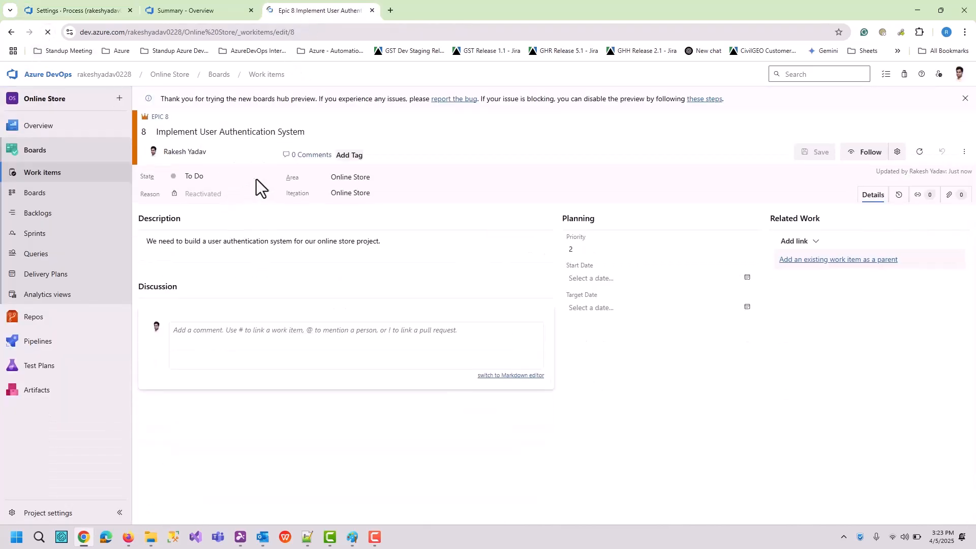
{"action": "left_click", "coordinate": [272, 177]}
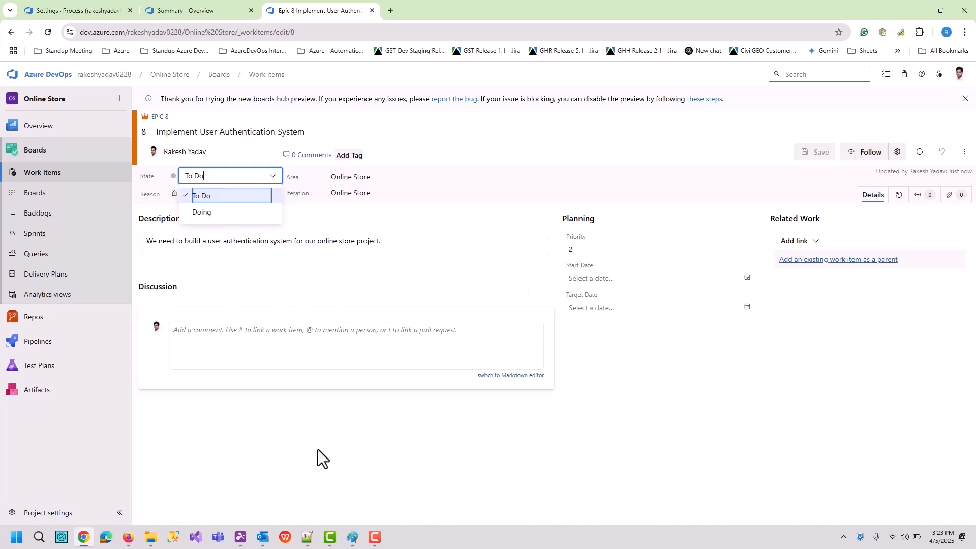
Start a new Epic rule with the condition that a work item state changes to Done
{"action": "left_click", "coordinate": [79, 11]}
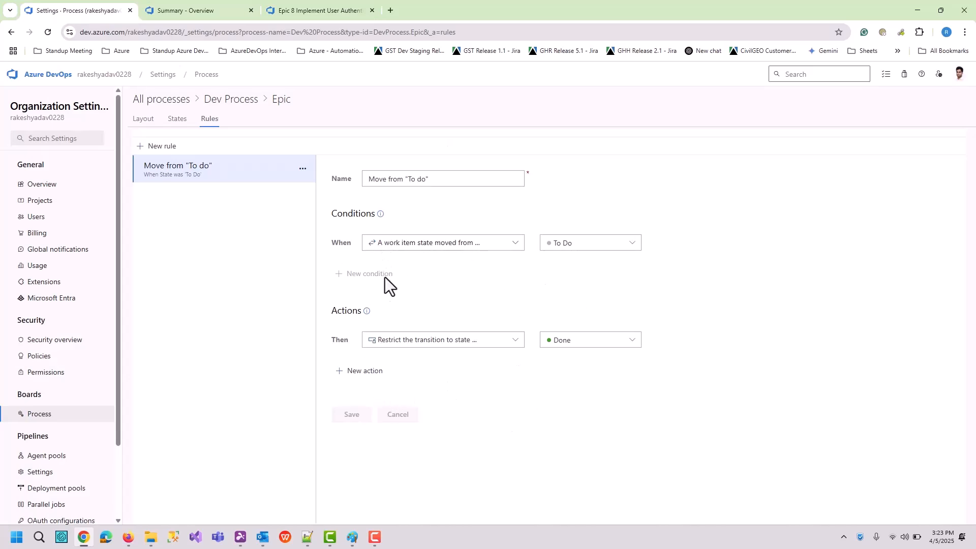
{"action": "left_click", "coordinate": [159, 147]}
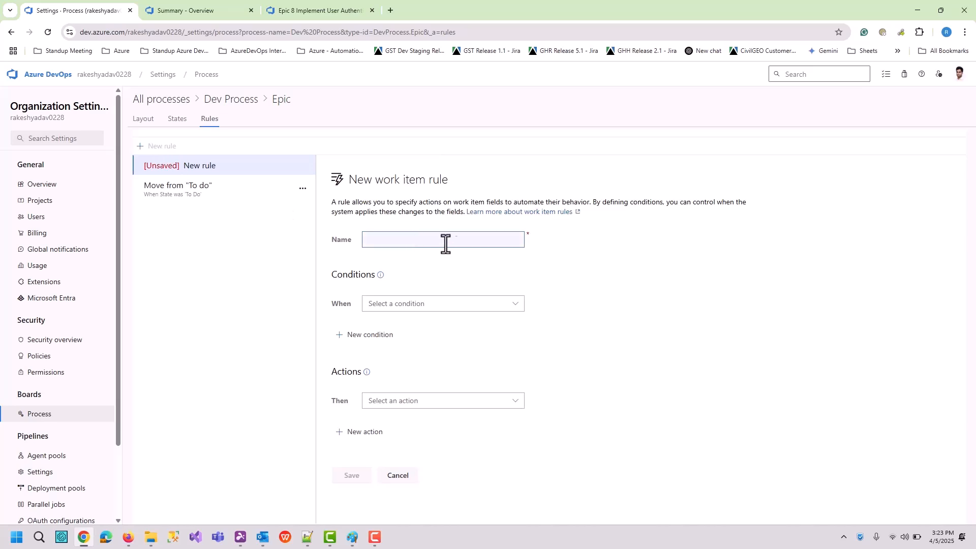
{"action": "left_click", "coordinate": [430, 305]}
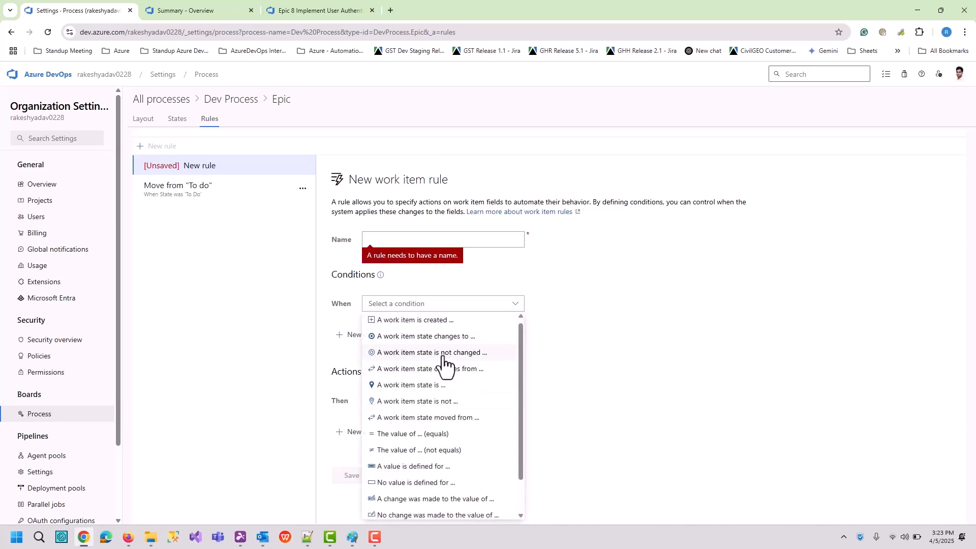
{"action": "left_click", "coordinate": [443, 337]}
{"action": "left_click", "coordinate": [612, 305]}
{"action": "left_click", "coordinate": [567, 322]}
{"action": "left_click", "coordinate": [455, 403]}
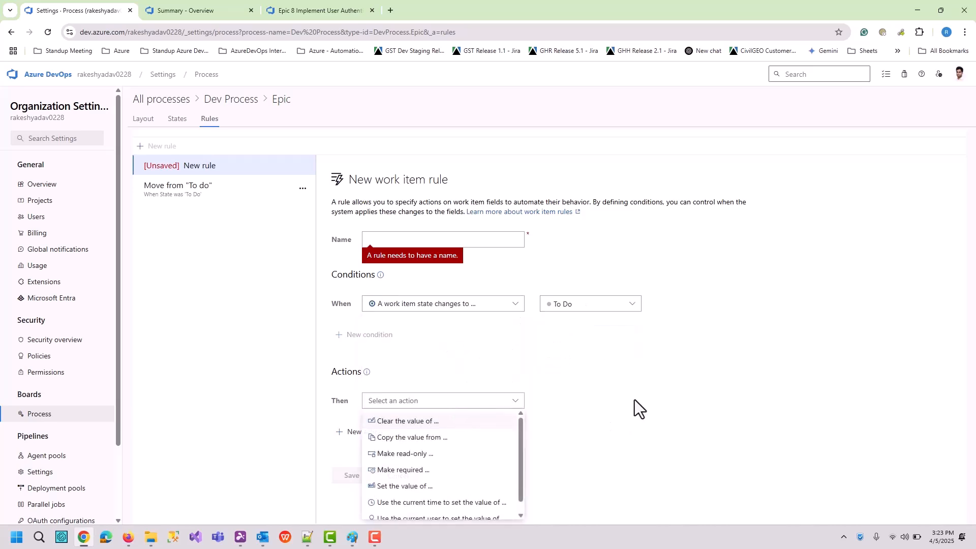
{"action": "left_click", "coordinate": [580, 305]}
{"action": "left_click", "coordinate": [562, 358]}
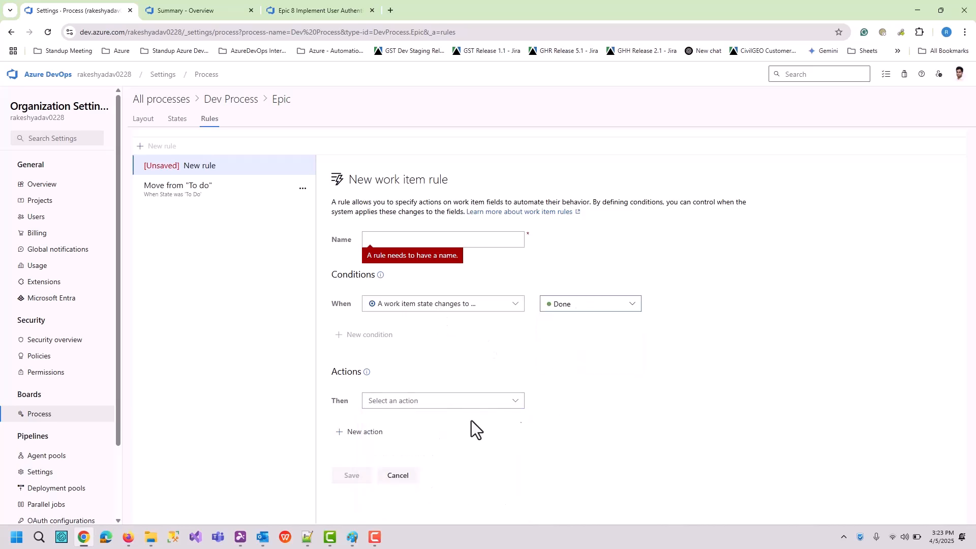
Set the new rule's action to clear the value of the Assigned To field
{"action": "left_click", "coordinate": [436, 405]}
{"action": "left_click", "coordinate": [418, 425]}
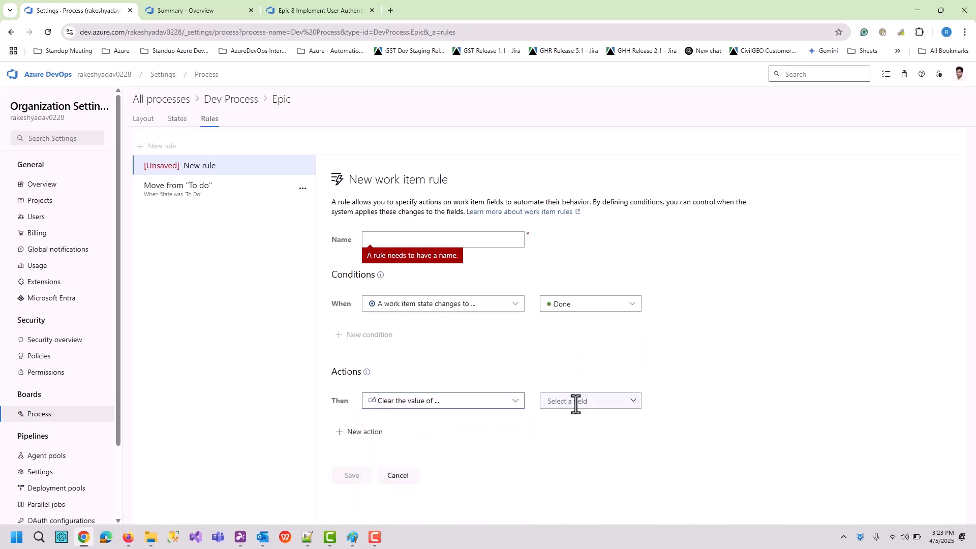
{"action": "left_click", "coordinate": [633, 403]}
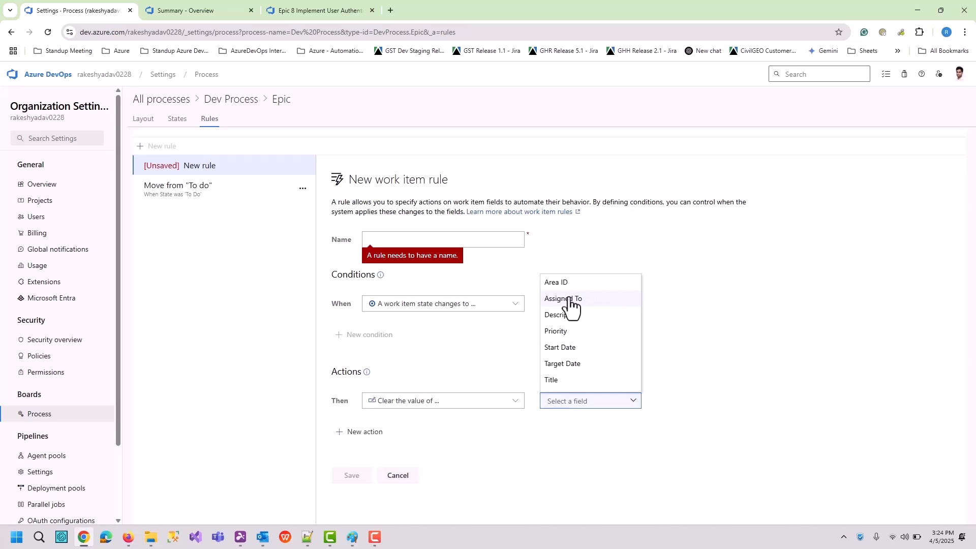
{"action": "left_click", "coordinate": [605, 301]}
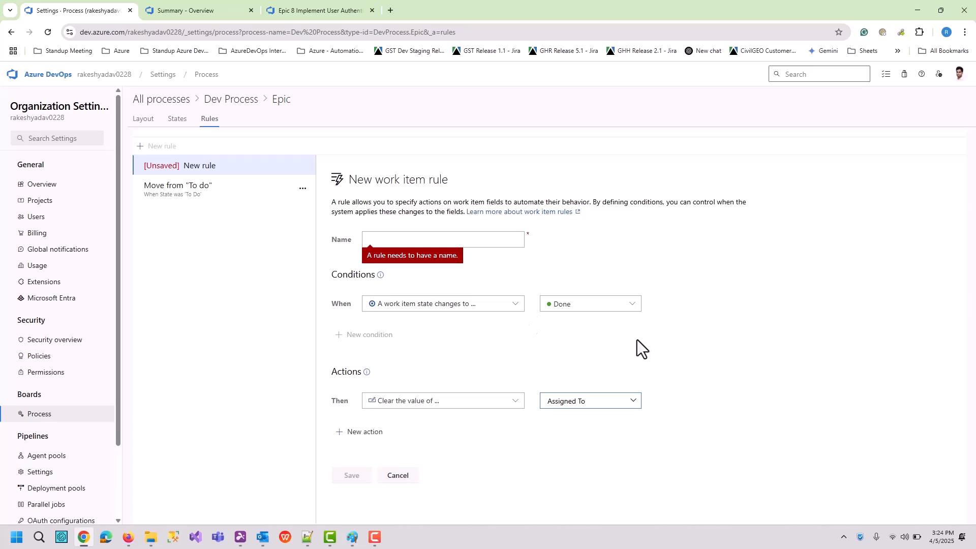
Name the new Epic rule "Move to Done" and save it
{"action": "left_click", "coordinate": [403, 241]}
{"action": "type", "text": "Move to Done"}
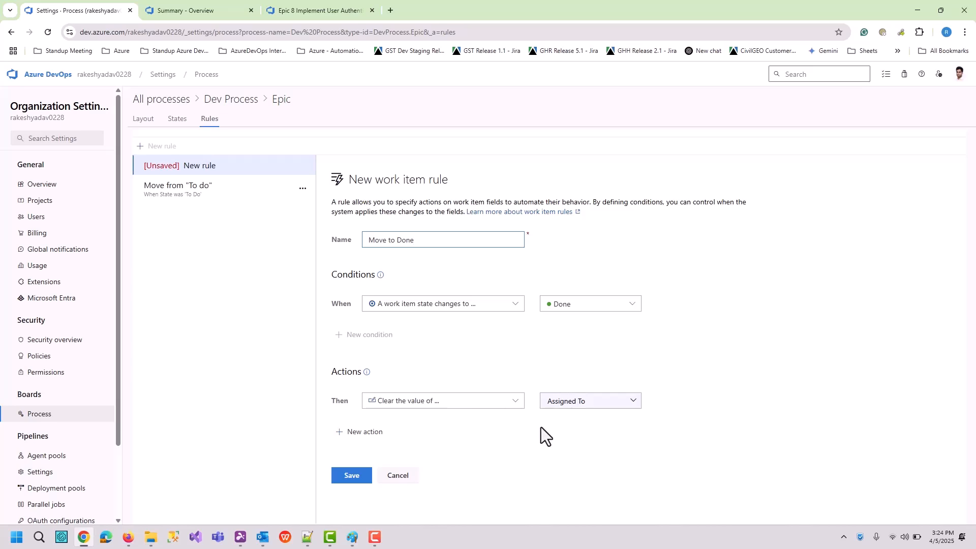
{"action": "left_click", "coordinate": [343, 483]}
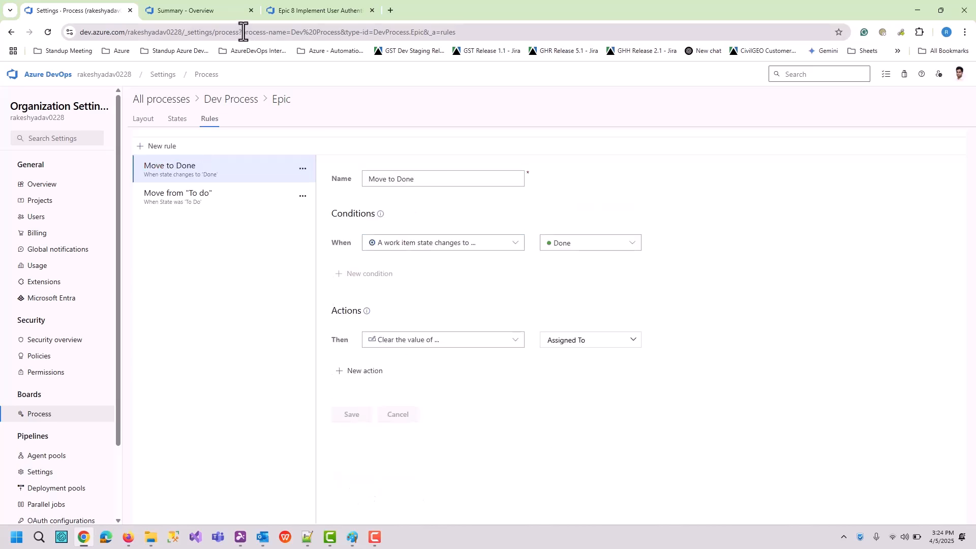
Return to the Implement User Authentication System epic, change its state to Doing and save it
{"action": "left_click", "coordinate": [293, 7]}
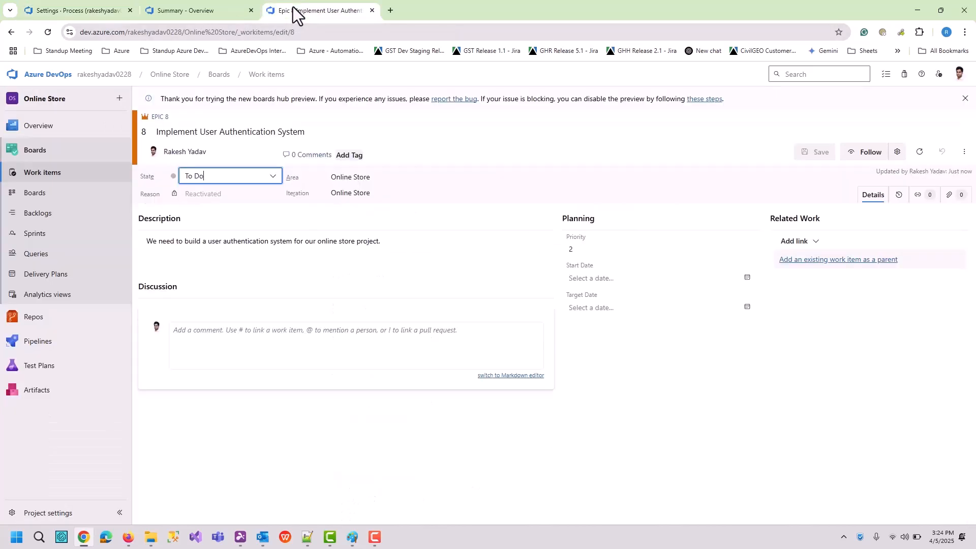
{"action": "left_click", "coordinate": [275, 178]}
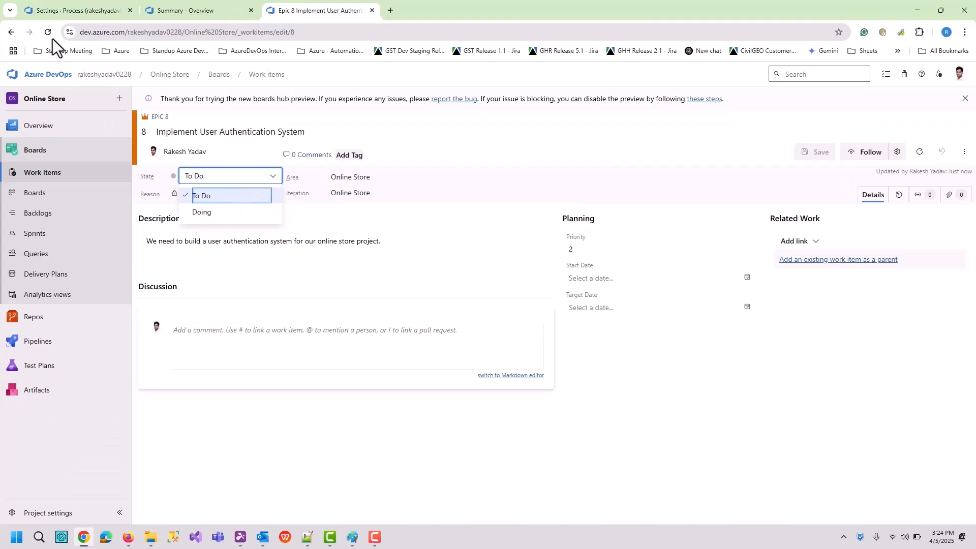
{"action": "left_click", "coordinate": [275, 178]}
{"action": "left_click", "coordinate": [204, 213]}
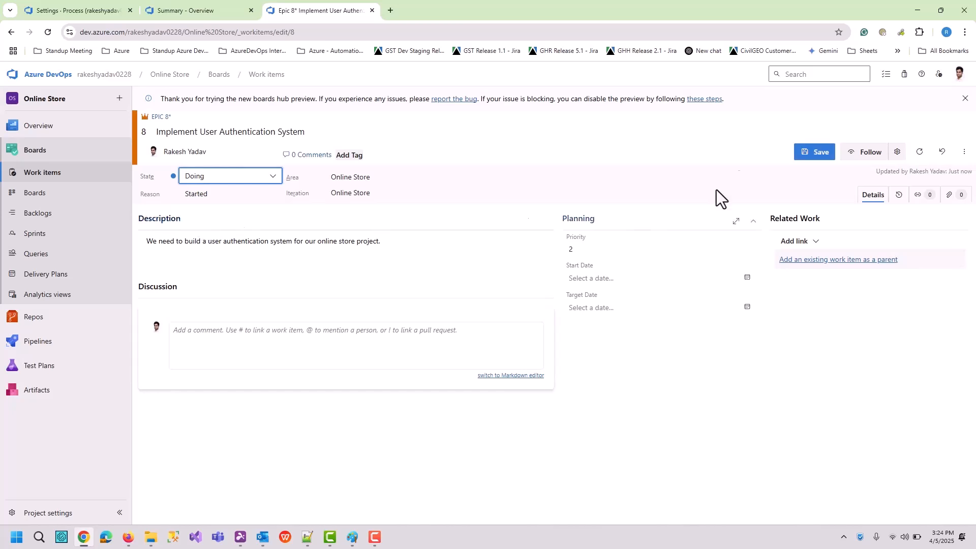
{"action": "left_click", "coordinate": [810, 154]}
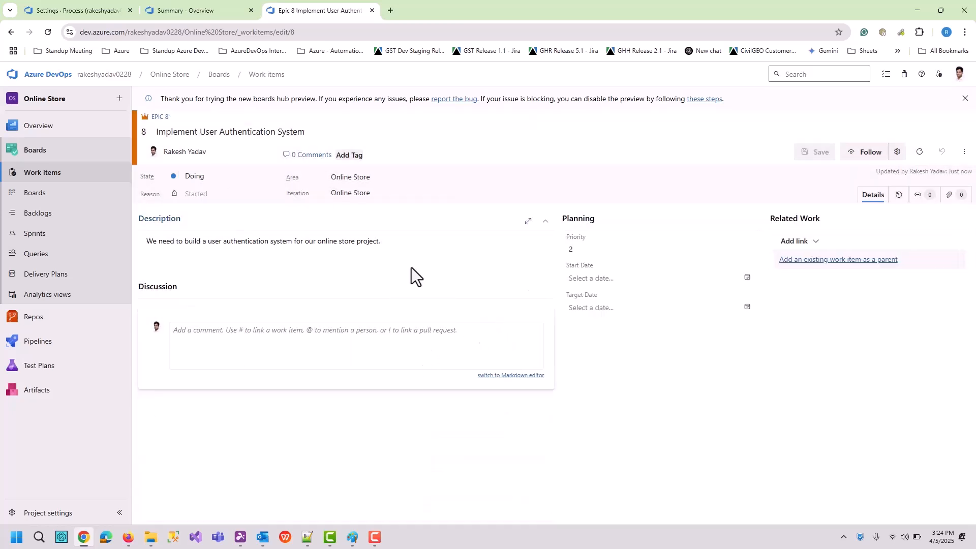
Try changing the epic's state from Doing to Done, then reload the page to discard the unsaved change
{"action": "left_click", "coordinate": [272, 175]}
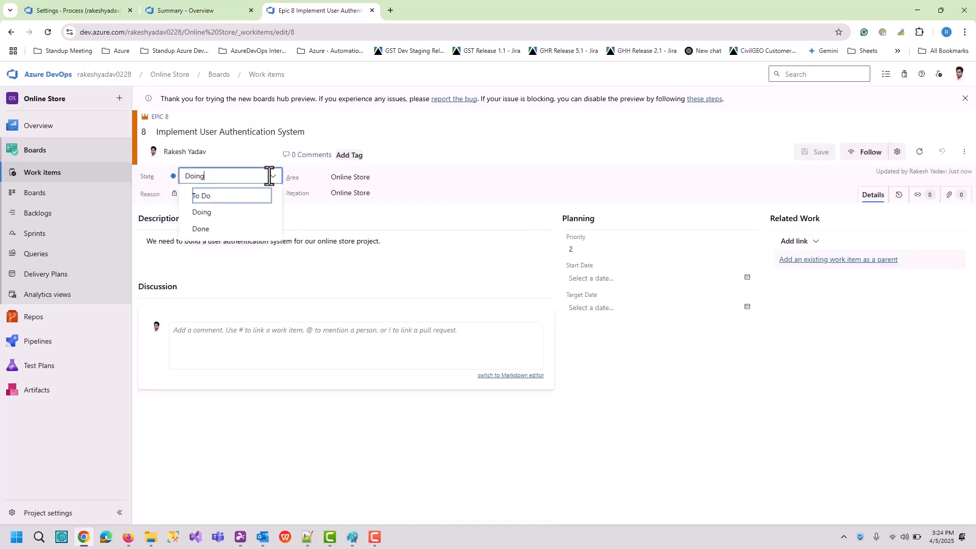
{"action": "left_click", "coordinate": [214, 231]}
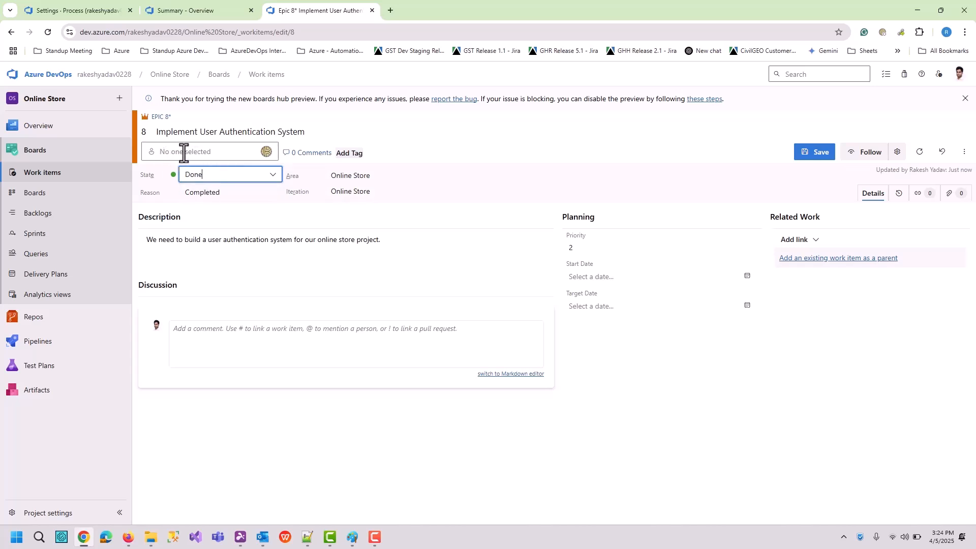
{"action": "left_click", "coordinate": [47, 32]}
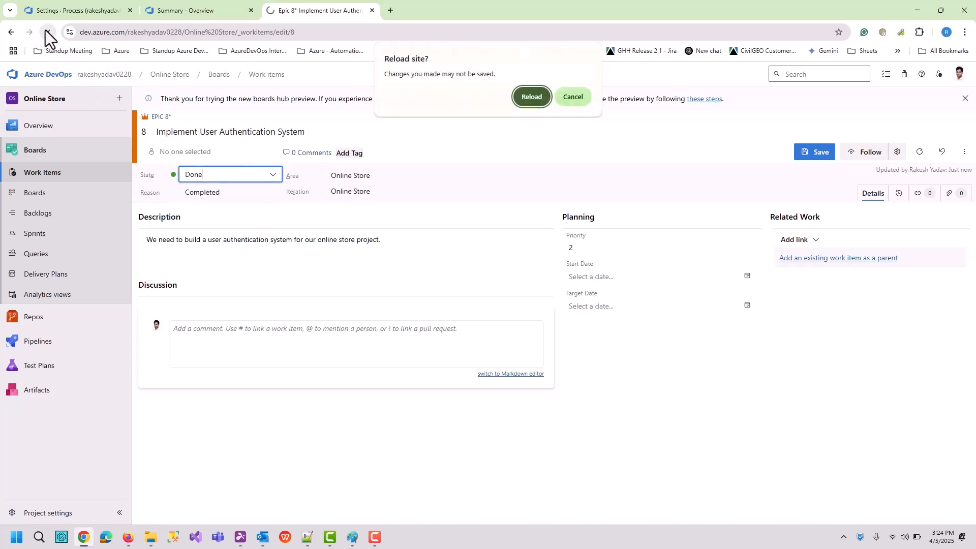
{"action": "left_click", "coordinate": [531, 96]}
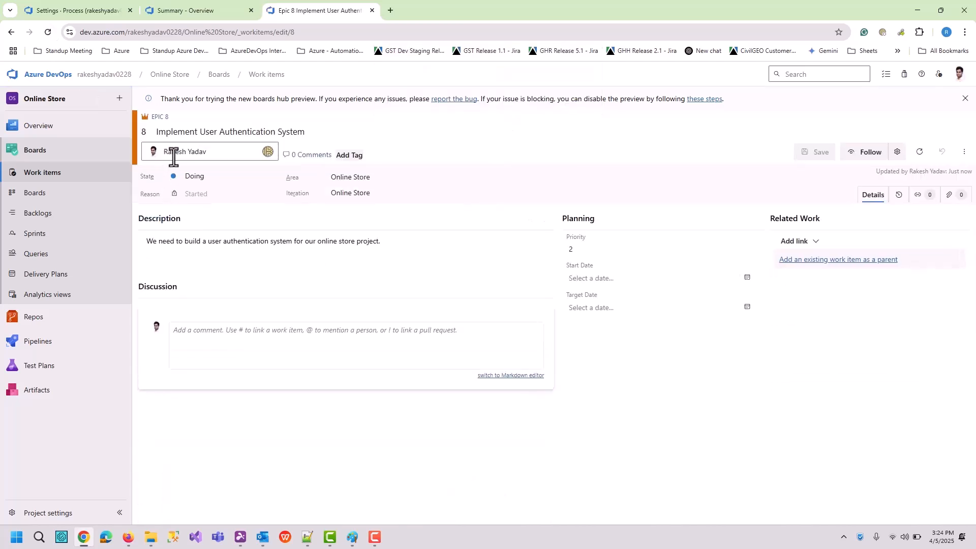
Set the epic's state to Done to test whether the assignee is cleared
{"action": "left_click", "coordinate": [275, 182]}
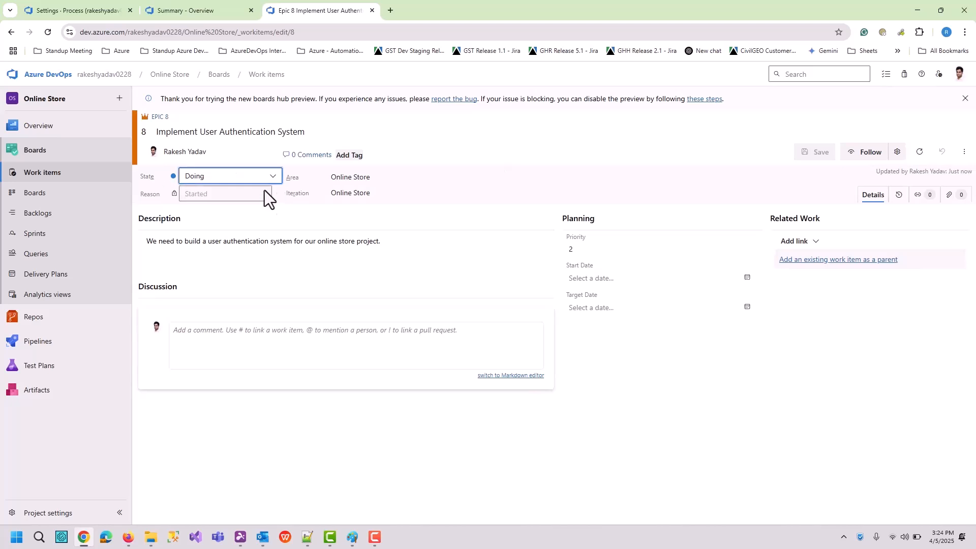
{"action": "left_click", "coordinate": [273, 176]}
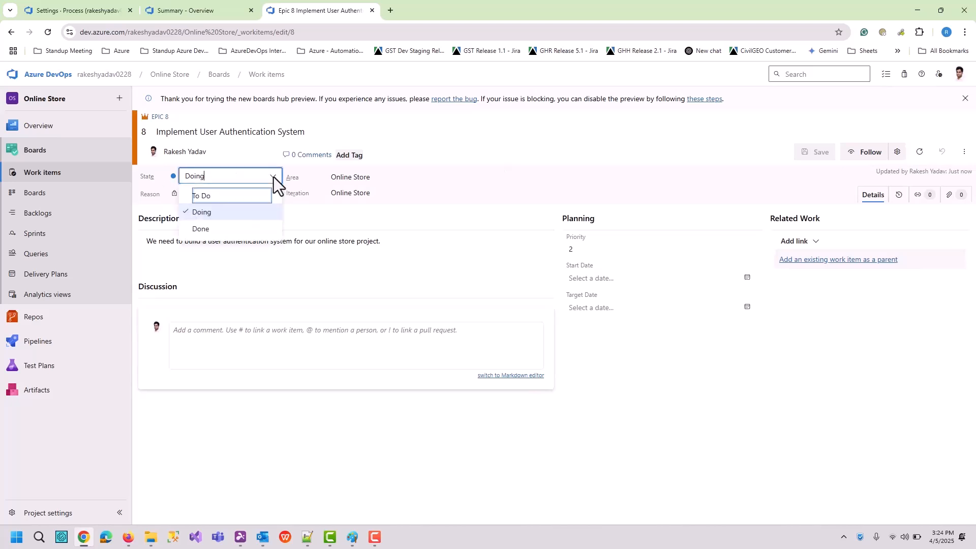
{"action": "left_click", "coordinate": [201, 229]}
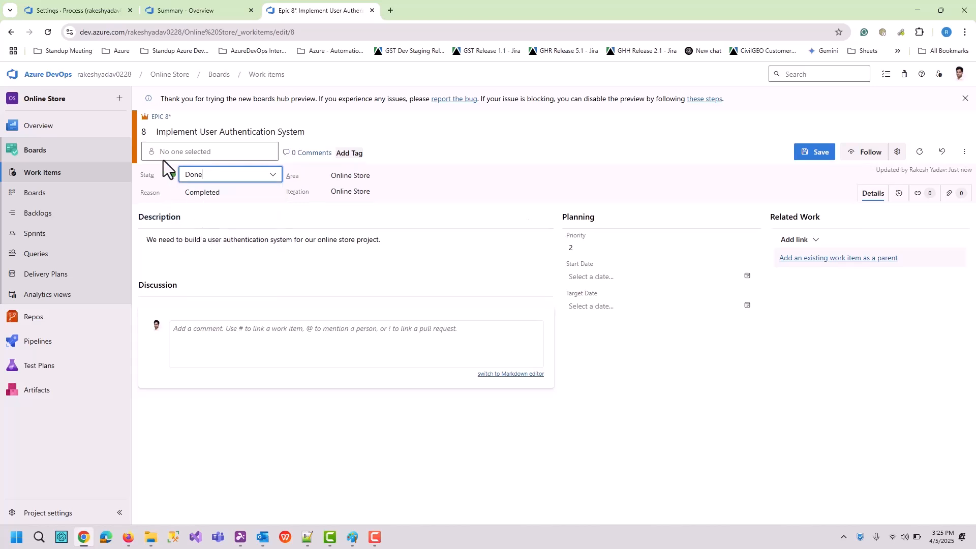
Return to the Epic rule settings and review the actions available for the Move to Done rule
{"action": "left_click", "coordinate": [72, 10]}
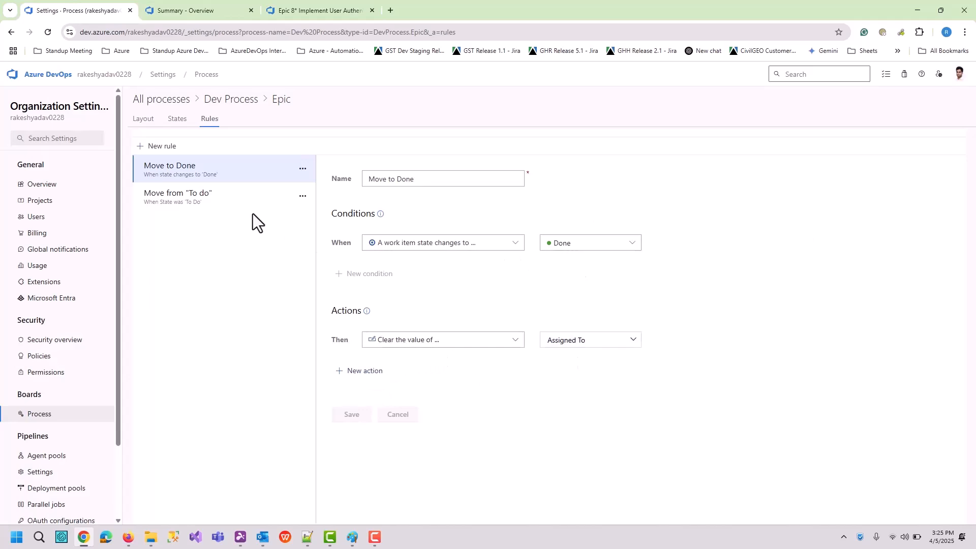
{"action": "left_click", "coordinate": [482, 341]}
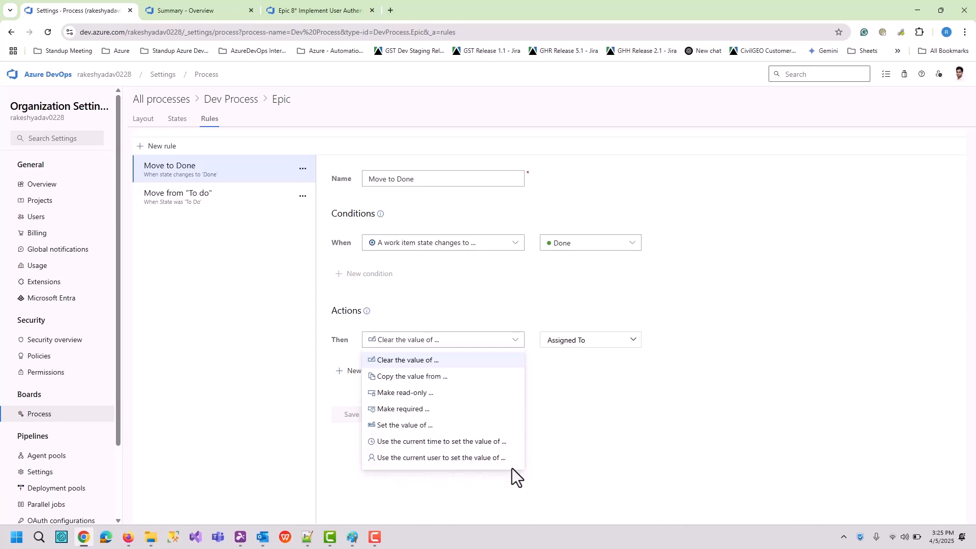
{"action": "left_click", "coordinate": [225, 346]}
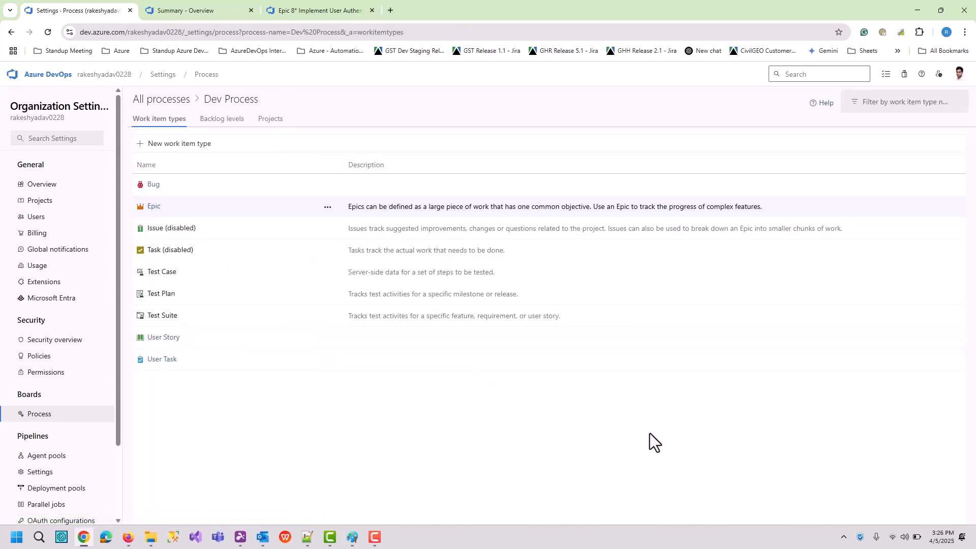
Review the custom rules of the Epic and User Story work item types in Dev Process
{"action": "left_click", "coordinate": [155, 208]}
{"action": "left_click", "coordinate": [211, 120]}
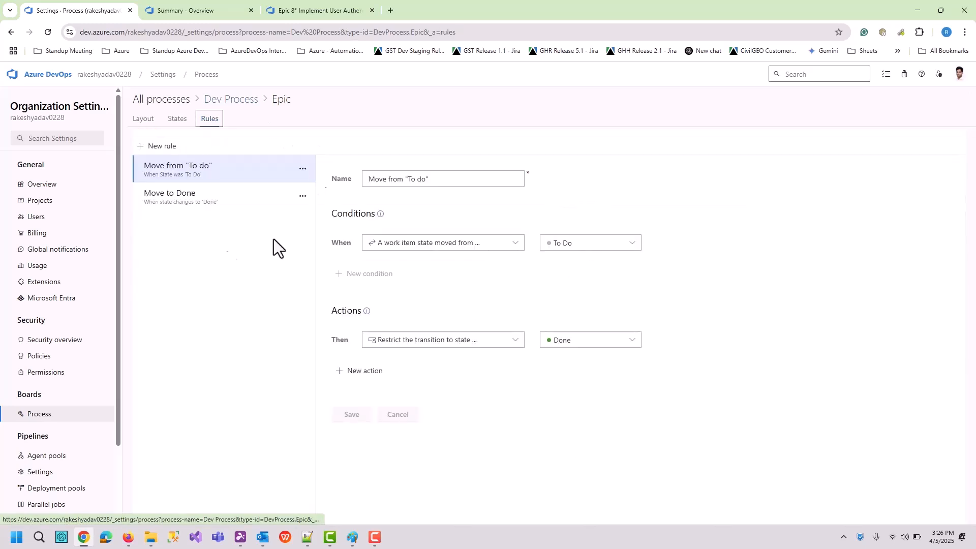
{"action": "left_click", "coordinate": [231, 99]}
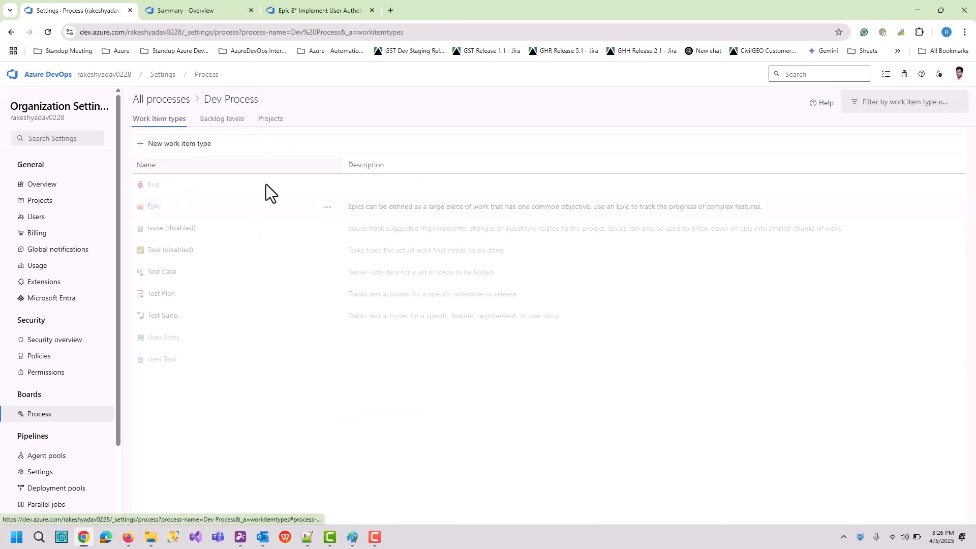
{"action": "left_click", "coordinate": [164, 339]}
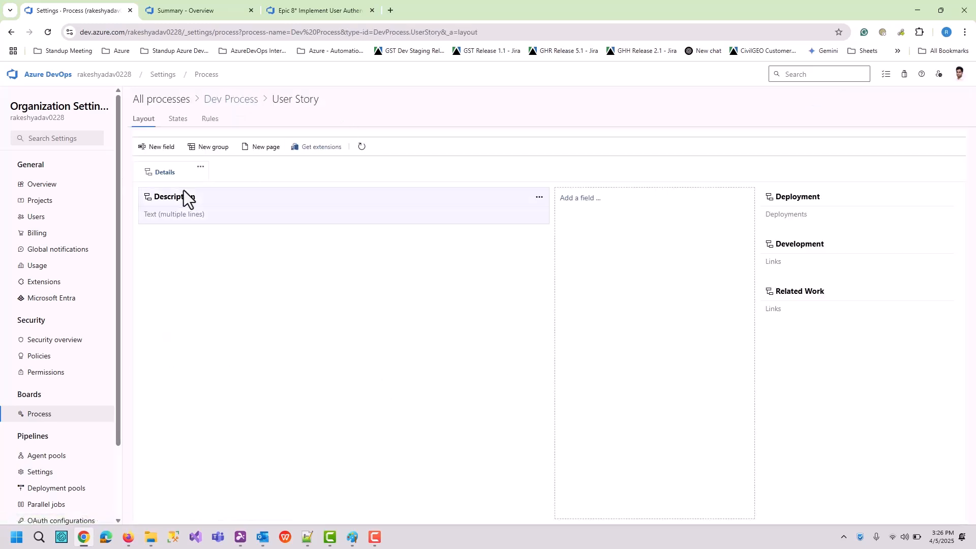
{"action": "left_click", "coordinate": [210, 120]}
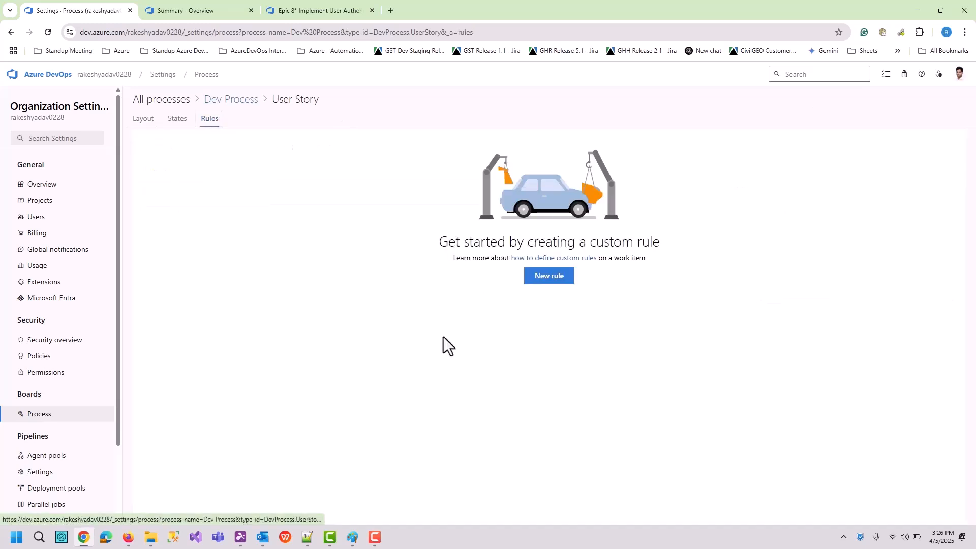
Open the Bug work item type in Dev Process and check its states and rules
{"action": "left_click", "coordinate": [213, 100]}
{"action": "left_click", "coordinate": [153, 186]}
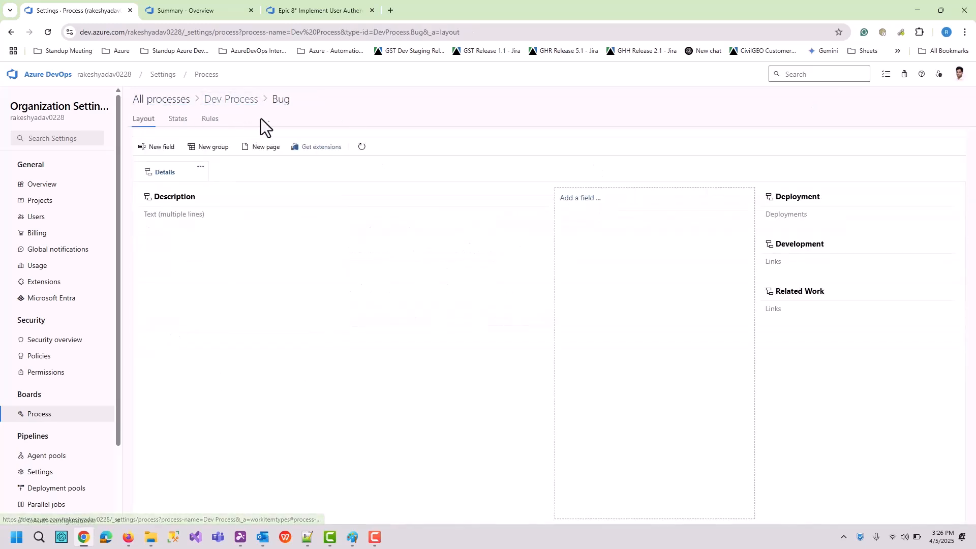
{"action": "left_click", "coordinate": [209, 120]}
{"action": "left_click", "coordinate": [173, 122]}
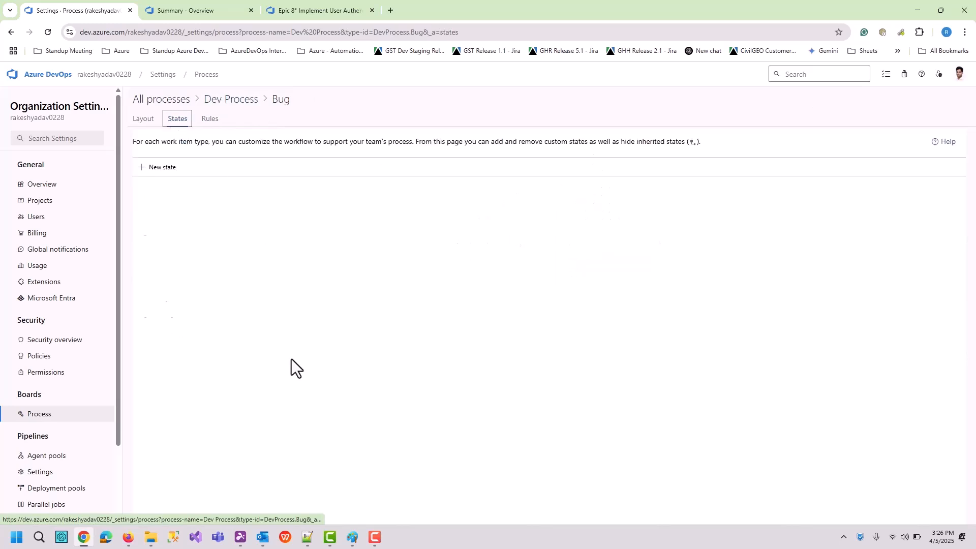
{"action": "left_click", "coordinate": [208, 131]}
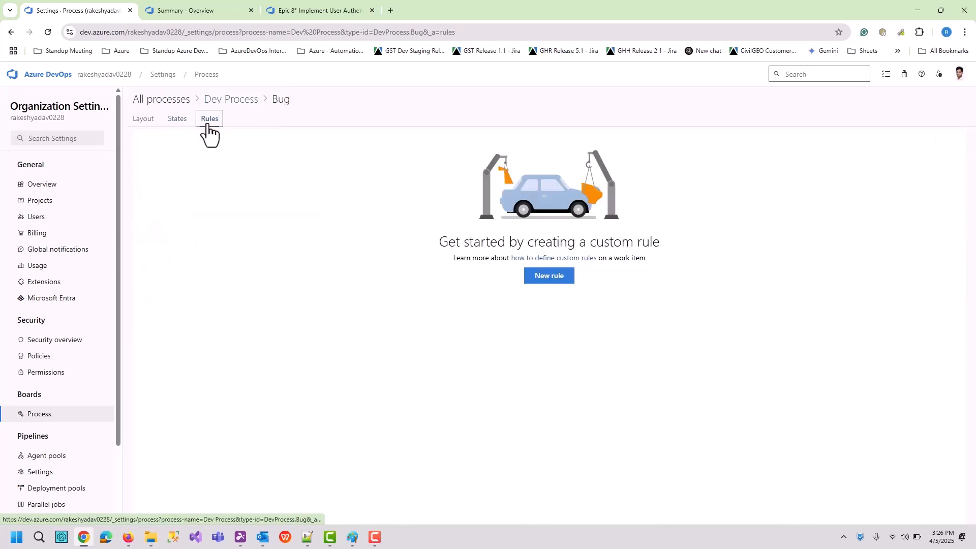
Start a new rule for the Bug work item type with the condition "A work item is created"
{"action": "left_click", "coordinate": [547, 278]}
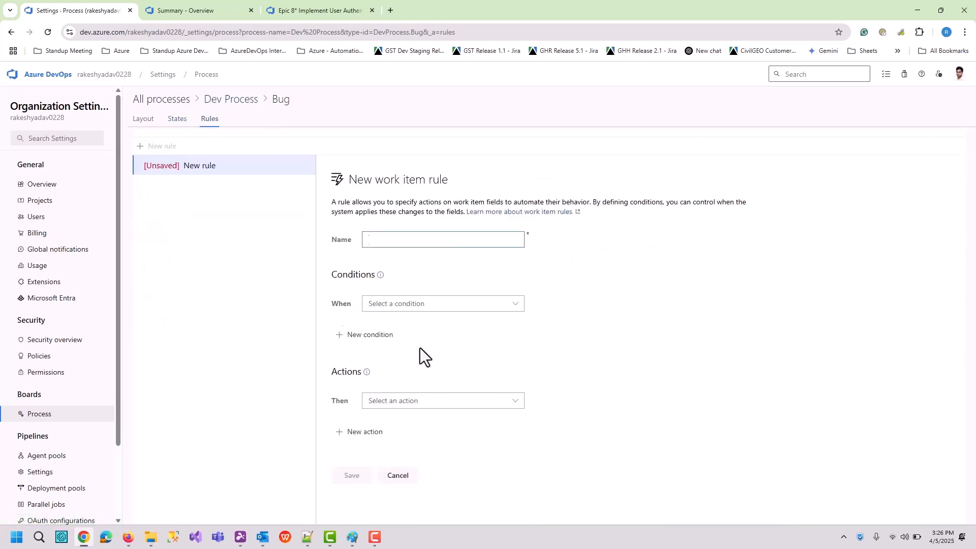
{"action": "left_click", "coordinate": [418, 305]}
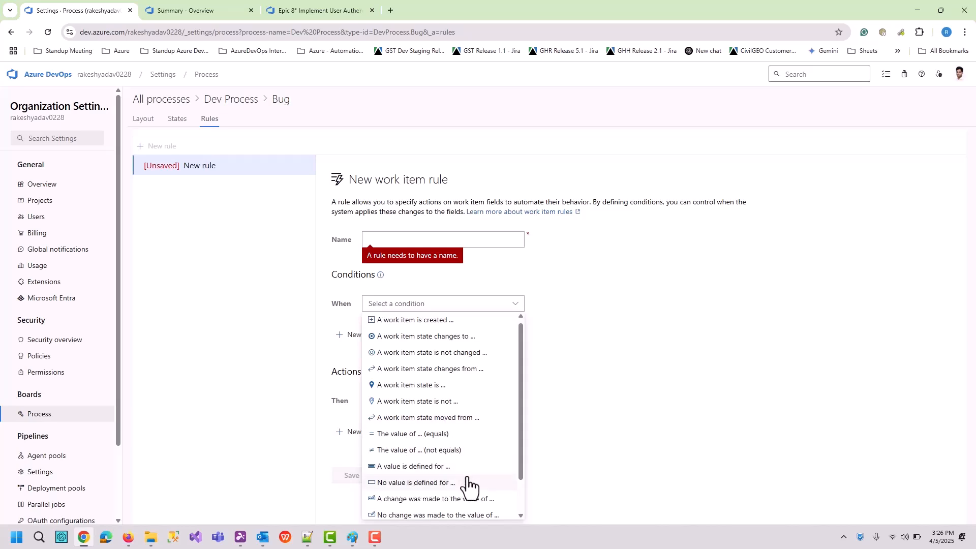
{"action": "scroll", "coordinate": [486, 510], "scroll_direction": "down", "scroll_amount": 1}
{"action": "scroll", "coordinate": [422, 361], "scroll_direction": "up", "scroll_amount": 2}
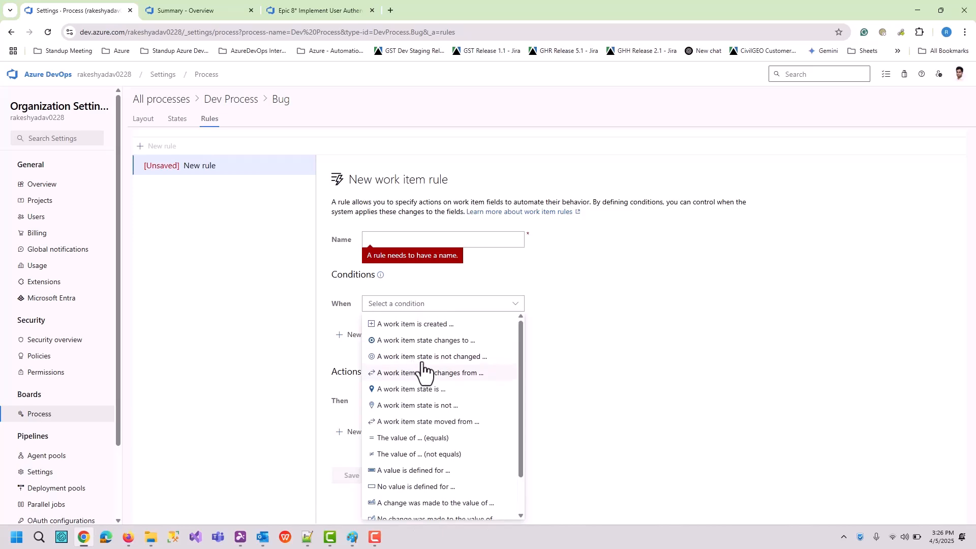
{"action": "left_click", "coordinate": [420, 324]}
{"action": "left_click", "coordinate": [493, 240]}
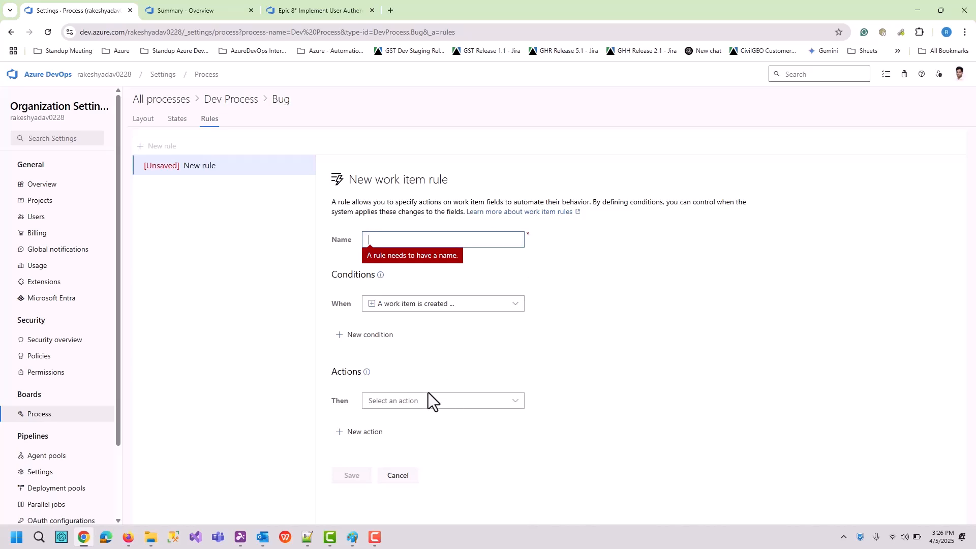
Make the rule's action set the value of Assigned To to the chosen team member
{"action": "left_click", "coordinate": [408, 402]}
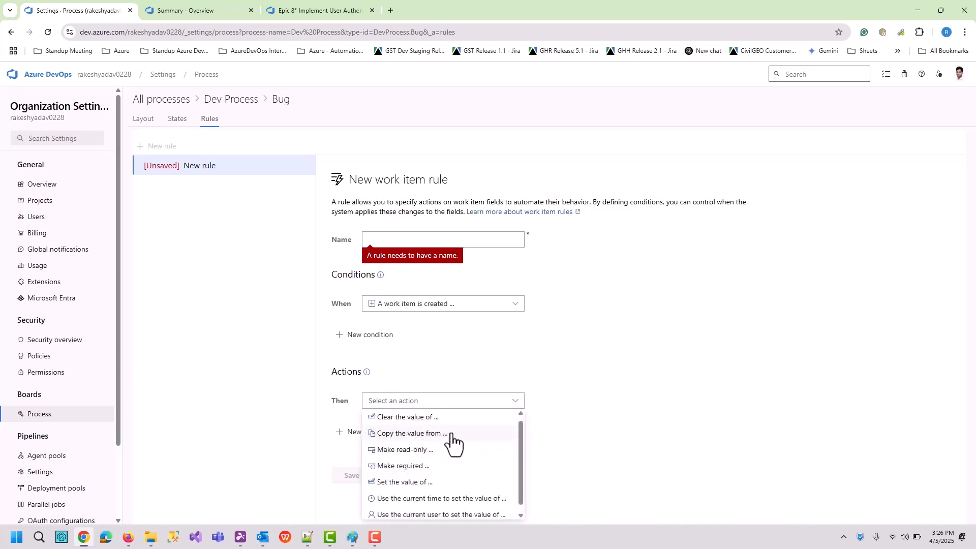
{"action": "scroll", "coordinate": [437, 465], "scroll_direction": "down", "scroll_amount": 1}
{"action": "left_click", "coordinate": [408, 475]}
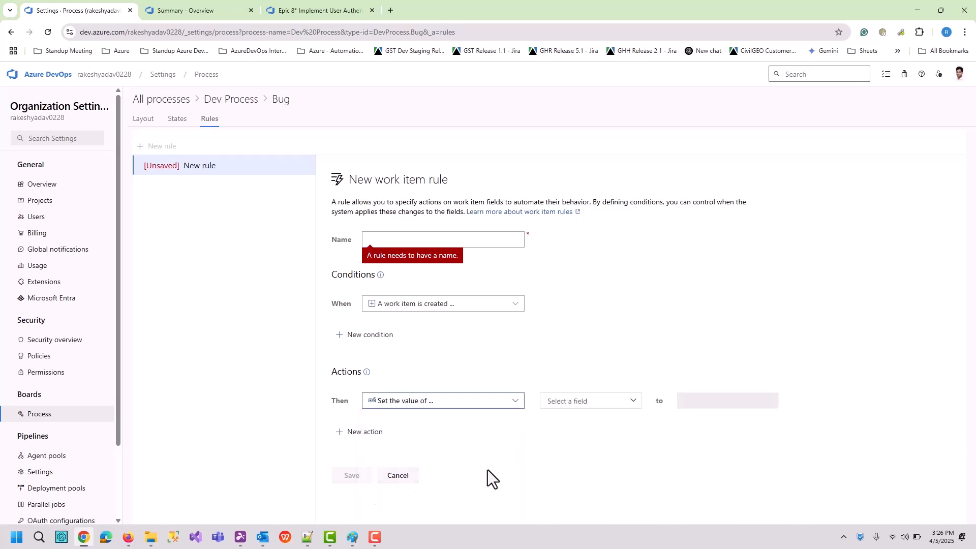
{"action": "left_click", "coordinate": [614, 401]}
{"action": "left_click", "coordinate": [630, 401]}
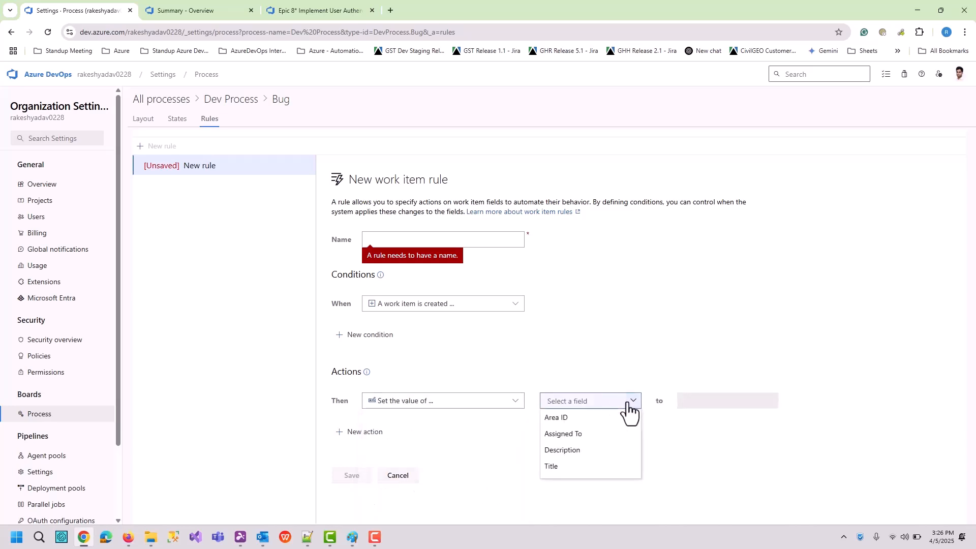
{"action": "left_click", "coordinate": [569, 434]}
{"action": "left_click", "coordinate": [712, 402]}
{"action": "type", "text": "Rak"}
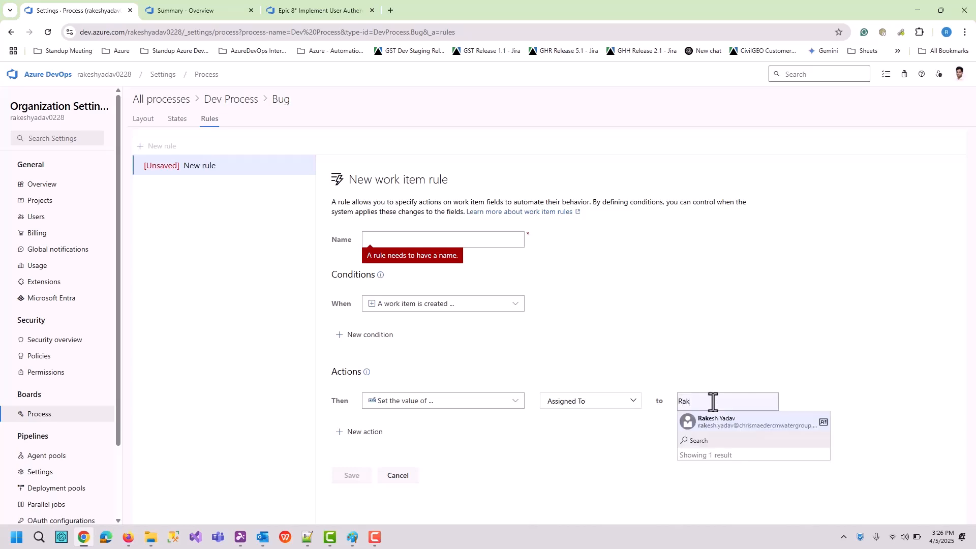
{"action": "left_click", "coordinate": [733, 426]}
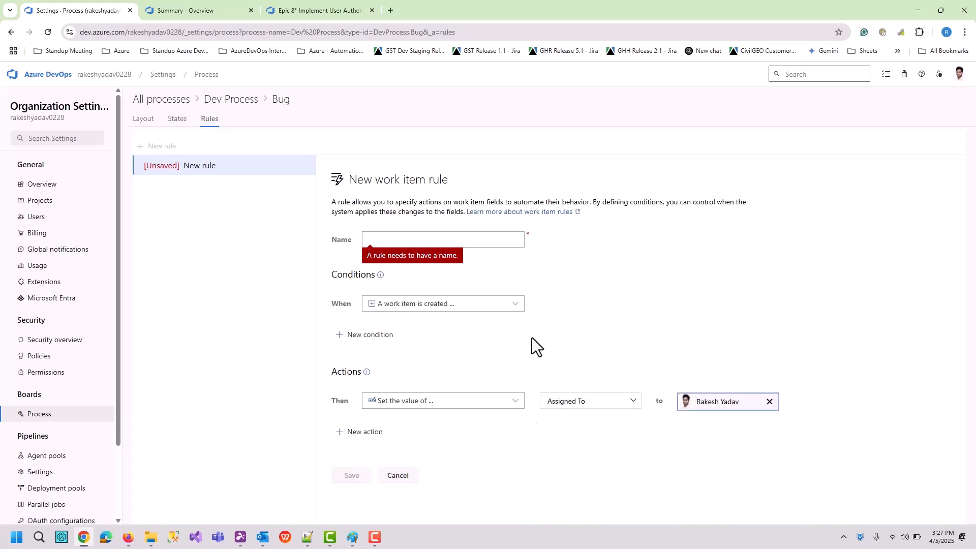
Name the Bug rule "When Bug Created" and save it
{"action": "left_click", "coordinate": [411, 240]}
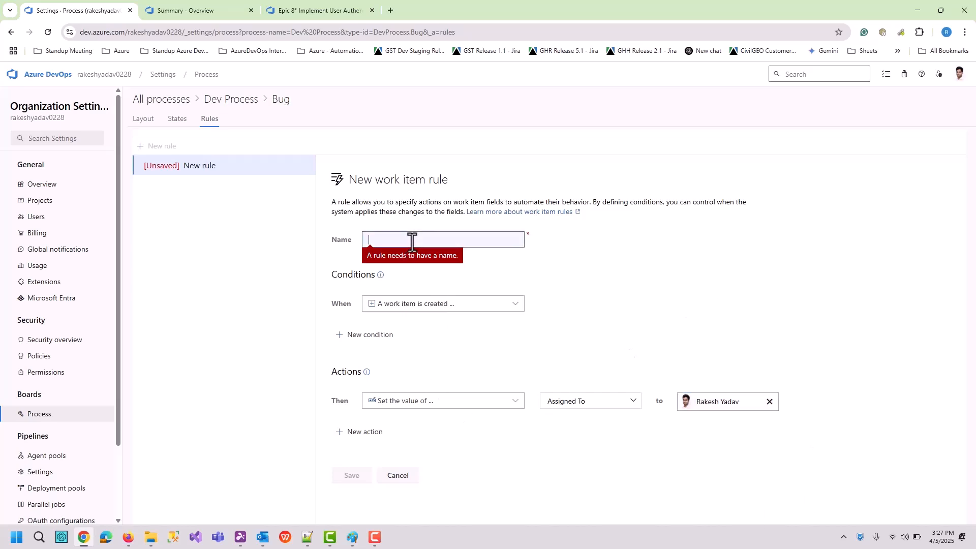
{"action": "type", "text": "When Bug Created"}
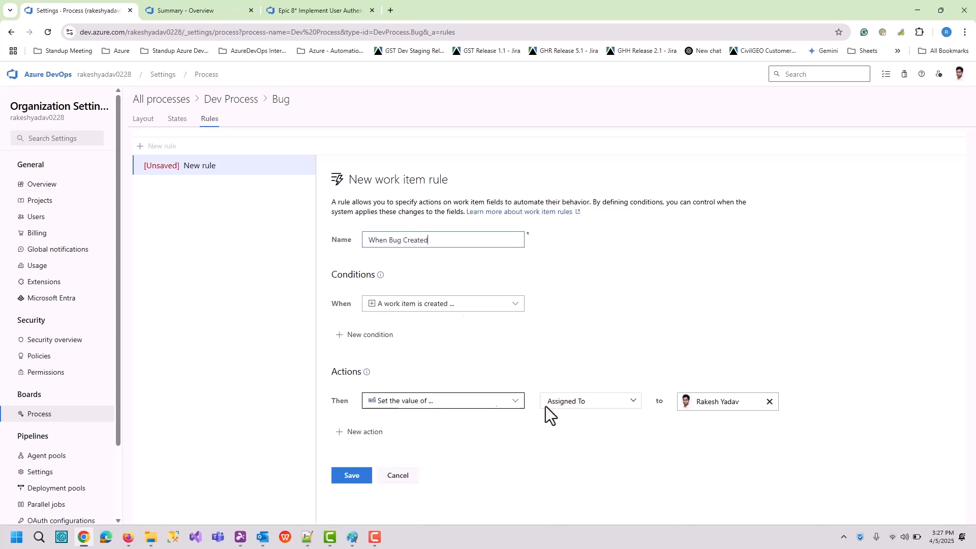
{"action": "left_click", "coordinate": [346, 480]}
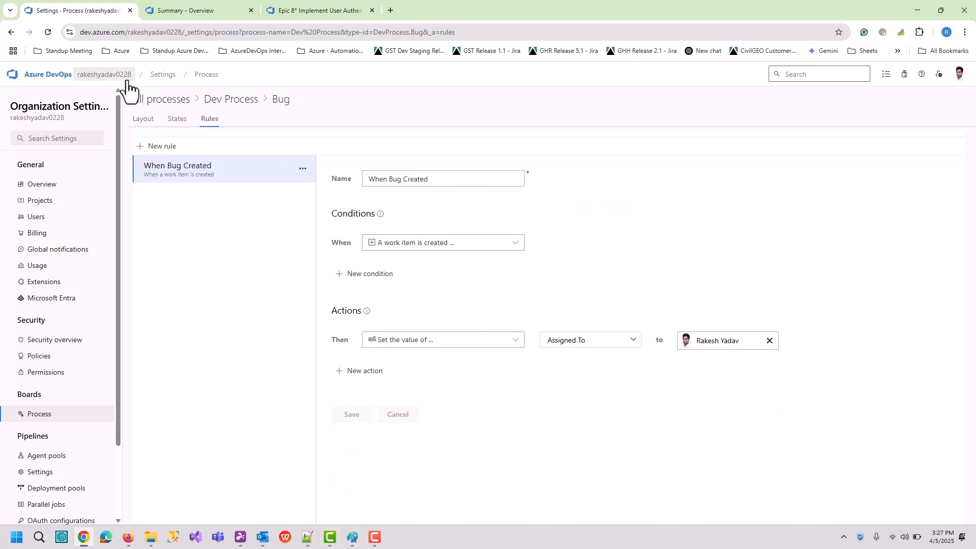
Reload the Online Store project summary and start a new Bug work item there
{"action": "left_click", "coordinate": [173, 9]}
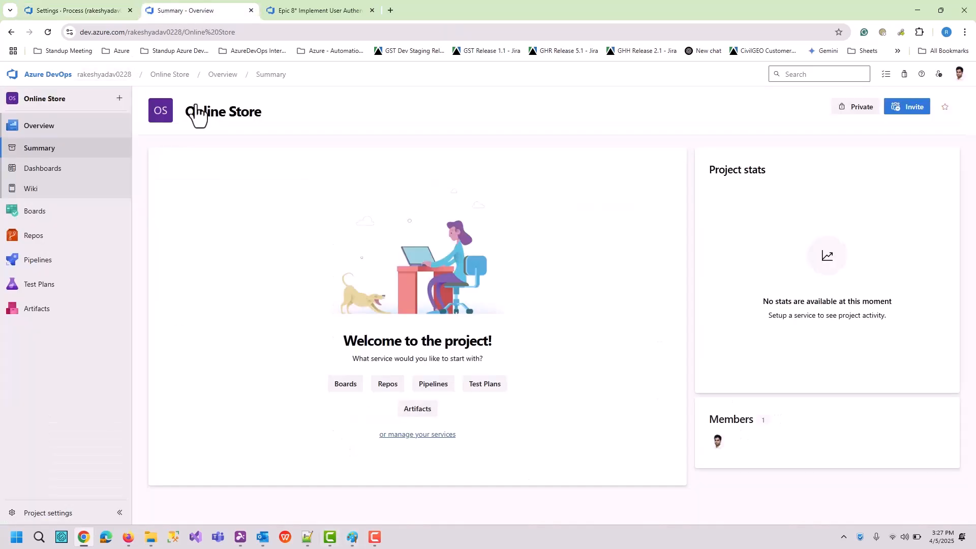
{"action": "left_click", "coordinate": [120, 99]}
{"action": "left_click", "coordinate": [48, 31]}
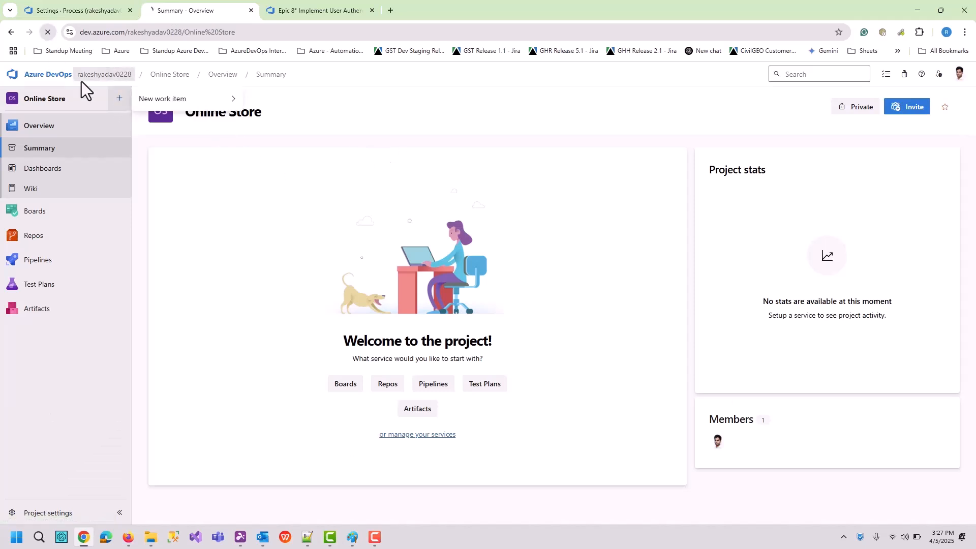
{"action": "left_click", "coordinate": [120, 111]}
{"action": "mouse_move", "coordinate": [201, 101]}
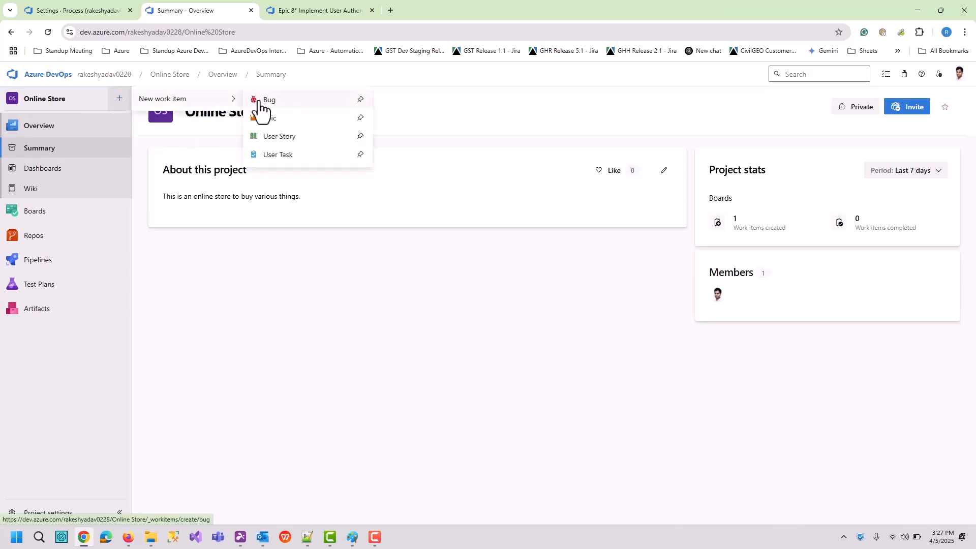
{"action": "left_click", "coordinate": [266, 102]}
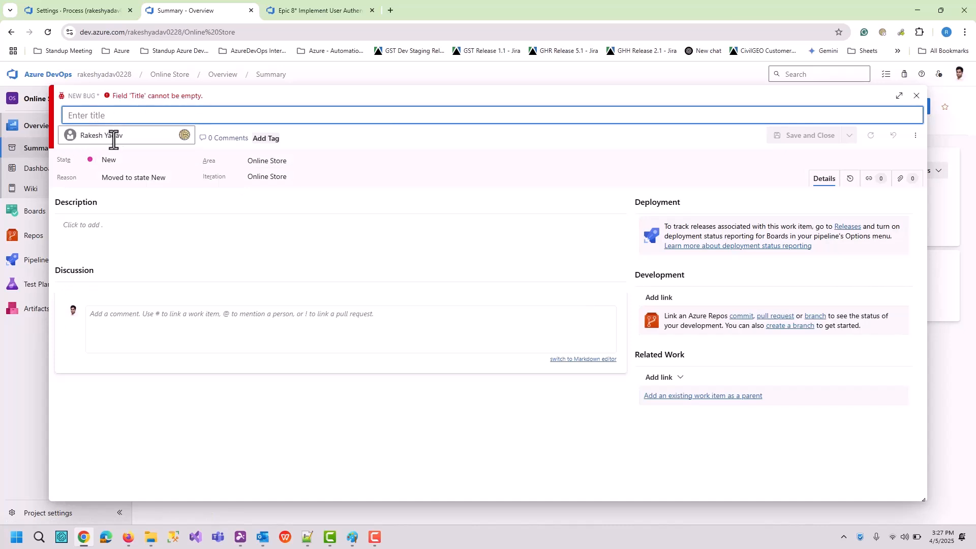
Title the new bug "Test Bug", save and close it, and open the project's work items list to check its assignee
{"action": "type", "text": "Test Bug"}
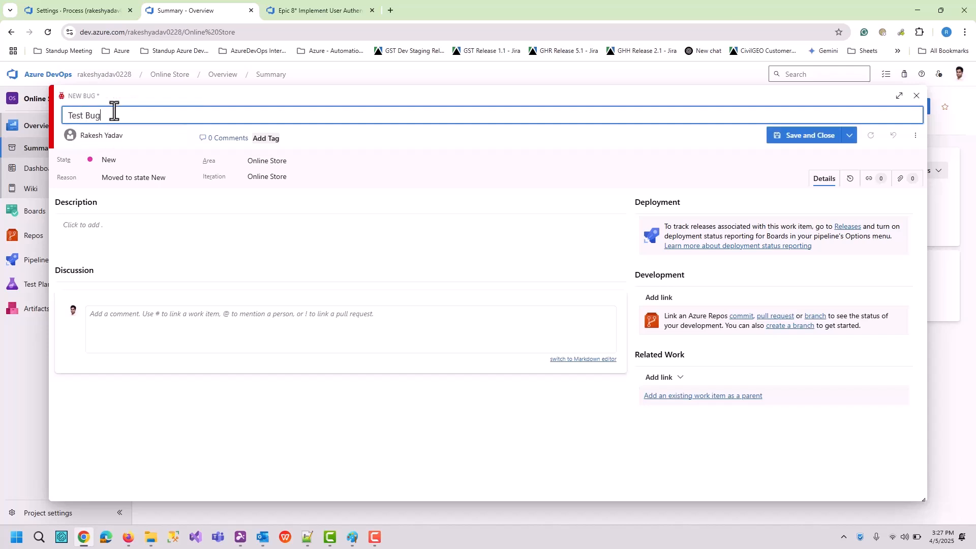
{"action": "left_click", "coordinate": [807, 136]}
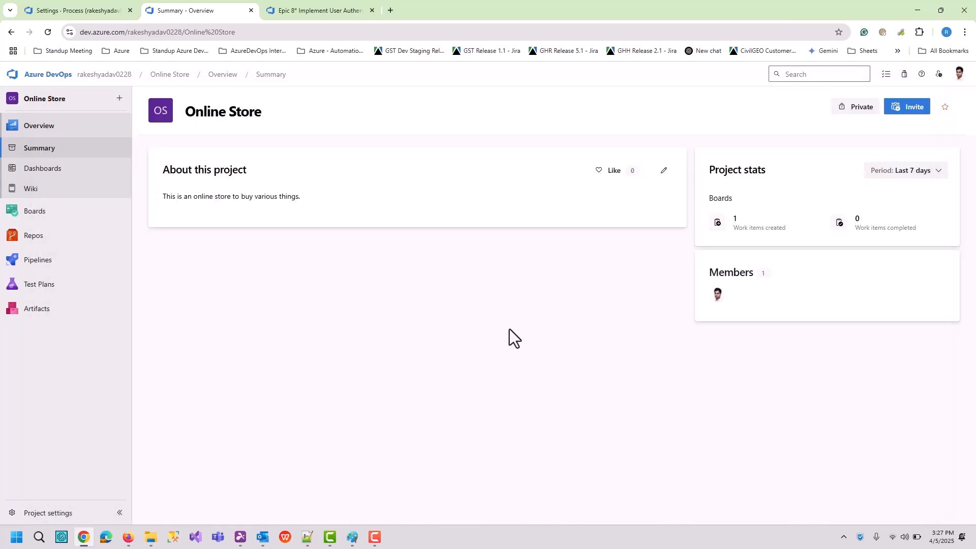
{"action": "mouse_move", "coordinate": [146, 220]}
{"action": "left_click", "coordinate": [184, 227]}
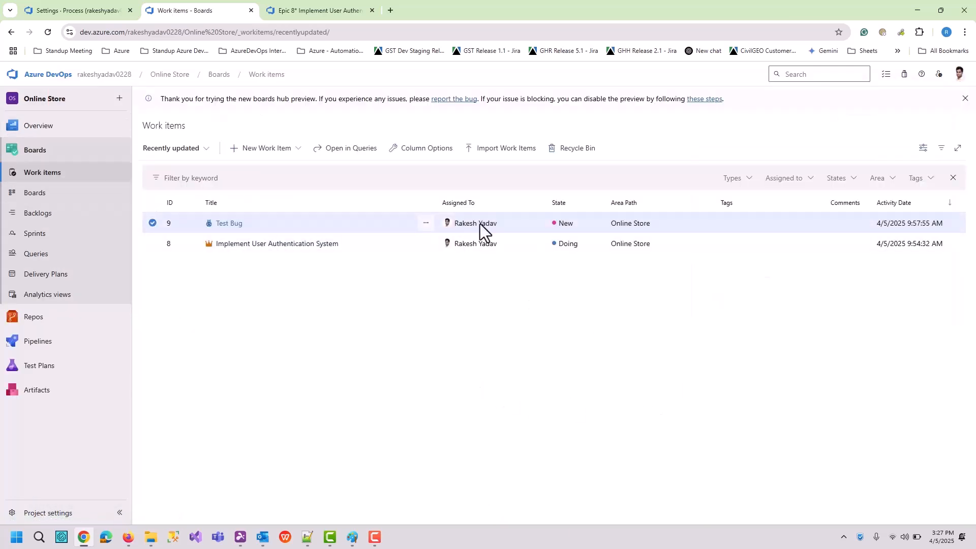